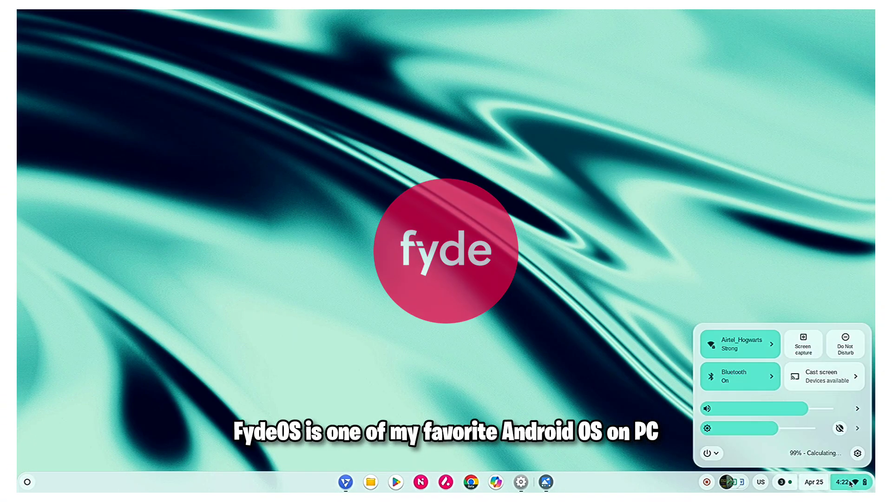
- Use Overview to bring the 'Introducing FydeOS v20' blog window to the front, full-screen
left_click(625, 347)
key("F5")
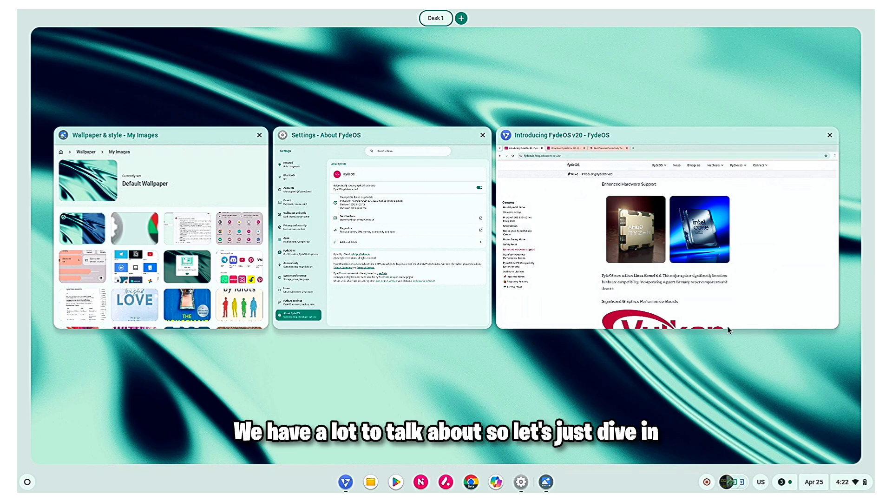
key("Tab")
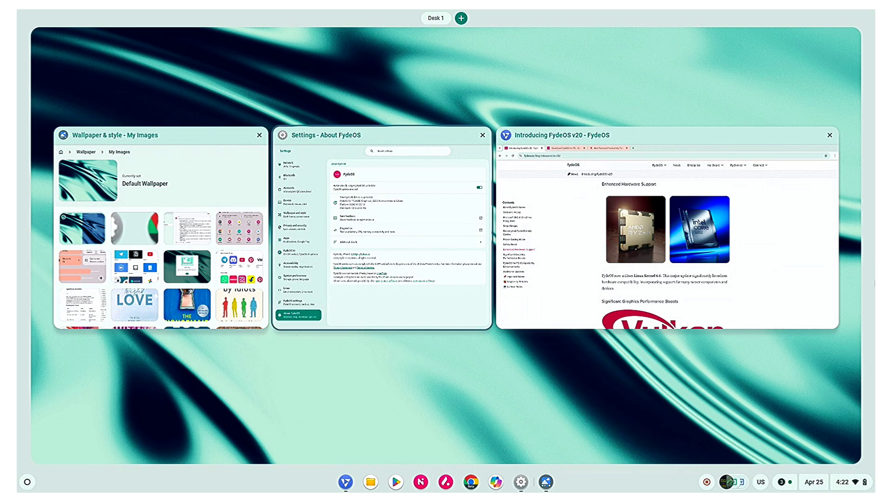
left_click(651, 241)
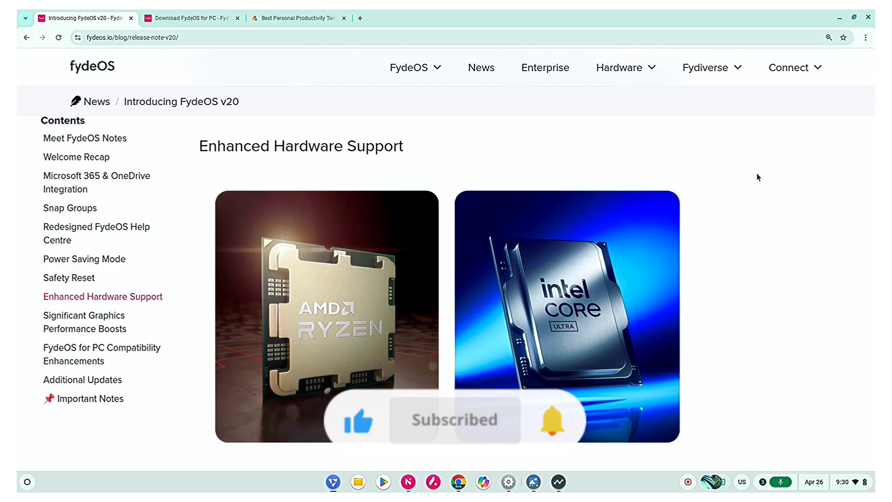
- Scroll through the v20 hardware notes, then minimize Chrome to reveal the About FydeOS settings page
scroll(750, 185, "down", 3)
scroll(748, 187, "down", 3)
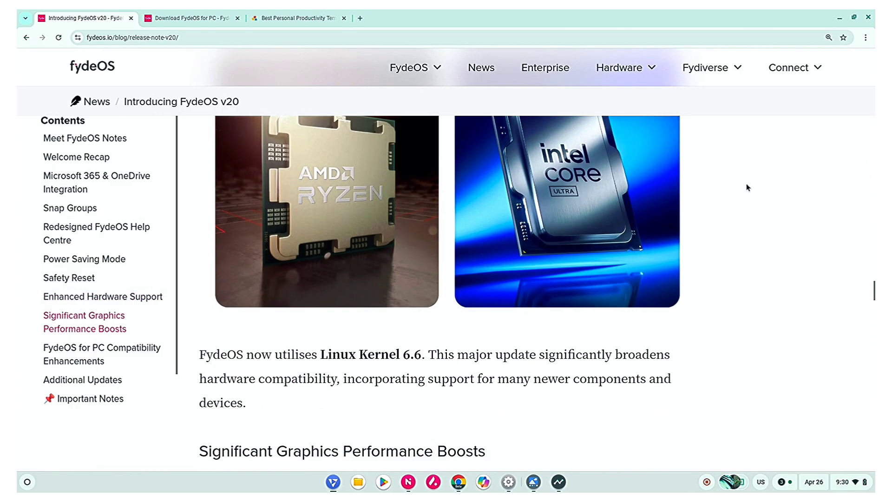
scroll(748, 186, "down", 1)
scroll(748, 186, "down", 1)
scroll(748, 187, "down", 3)
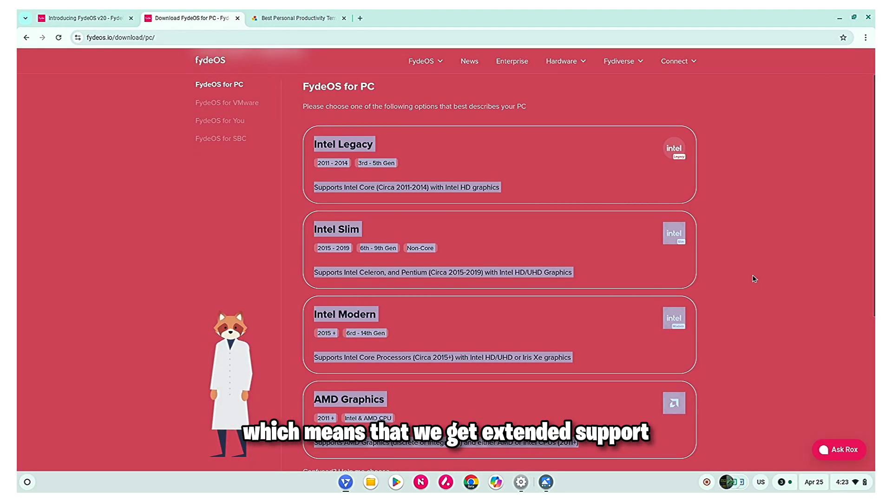
left_click(752, 275)
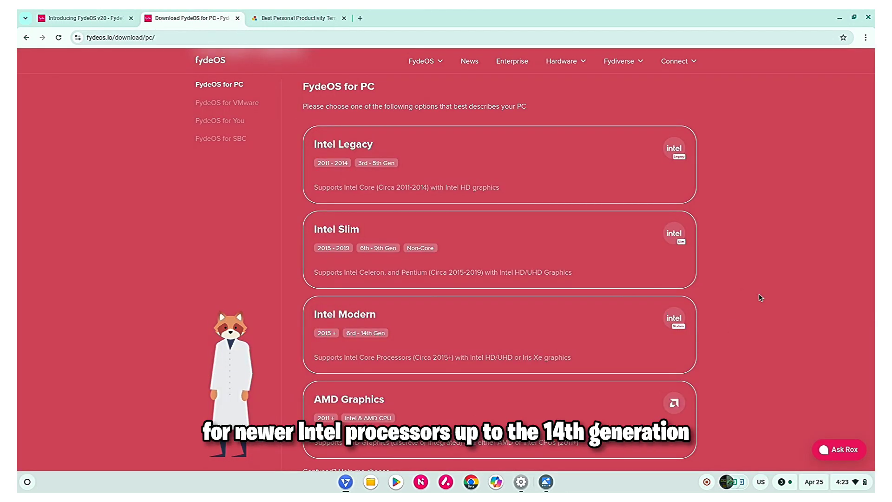
left_click(839, 19)
left_click(521, 482)
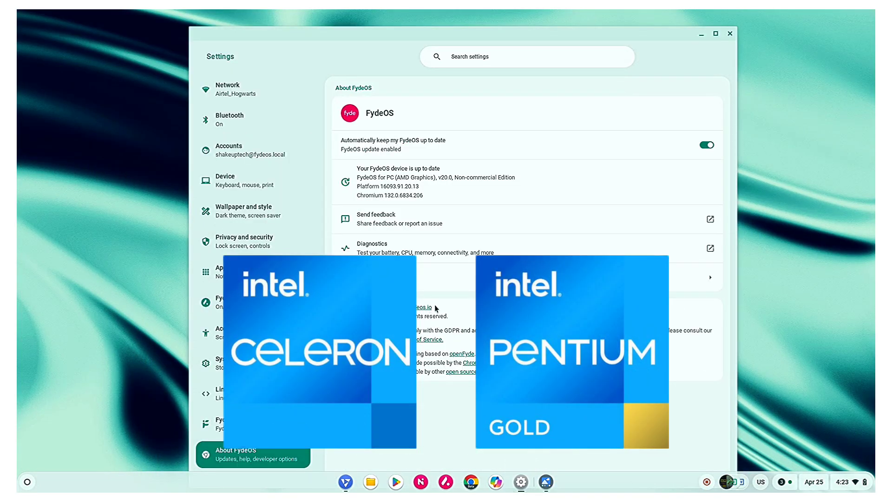
- Check the Connectivity results in Diagnostics, then expand Add connection and open the Wi-Fi network details
left_click(442, 254)
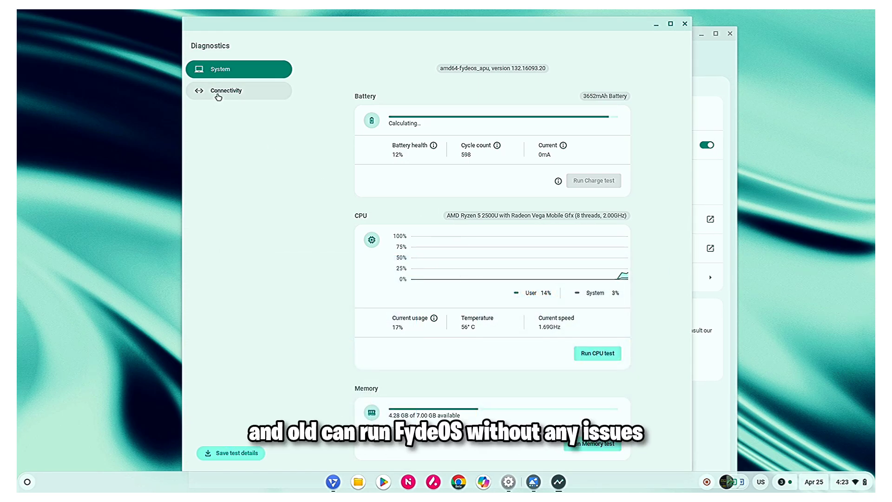
left_click(218, 97)
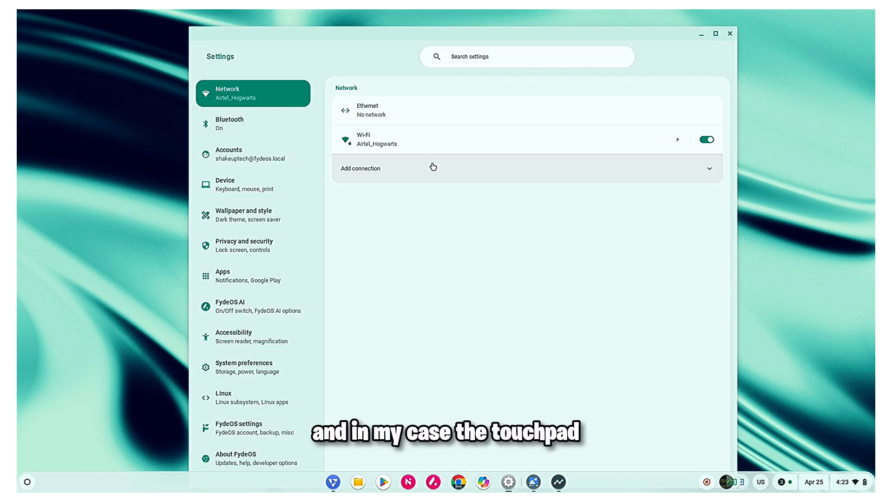
left_click(433, 168)
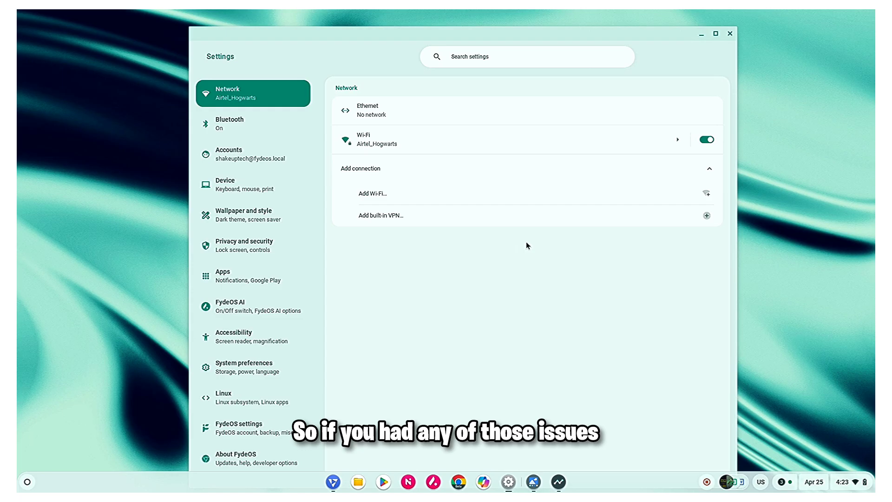
left_click(677, 139)
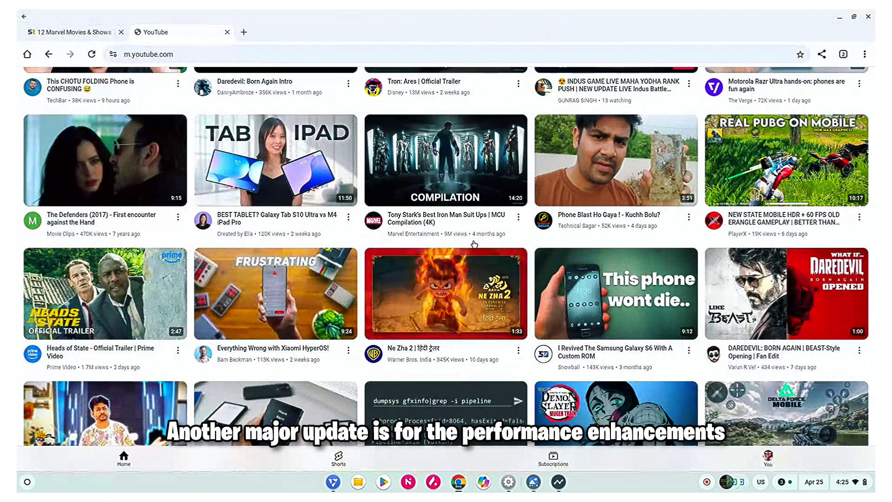
- Switch windows via Overview and scroll the v20 blog down to the Vulkan graphics notes
key("F5")
left_click(430, 313)
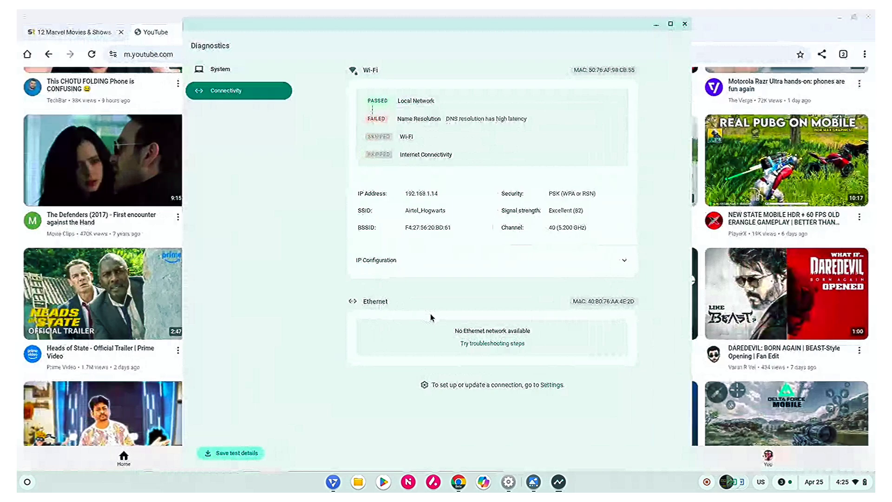
key("F5")
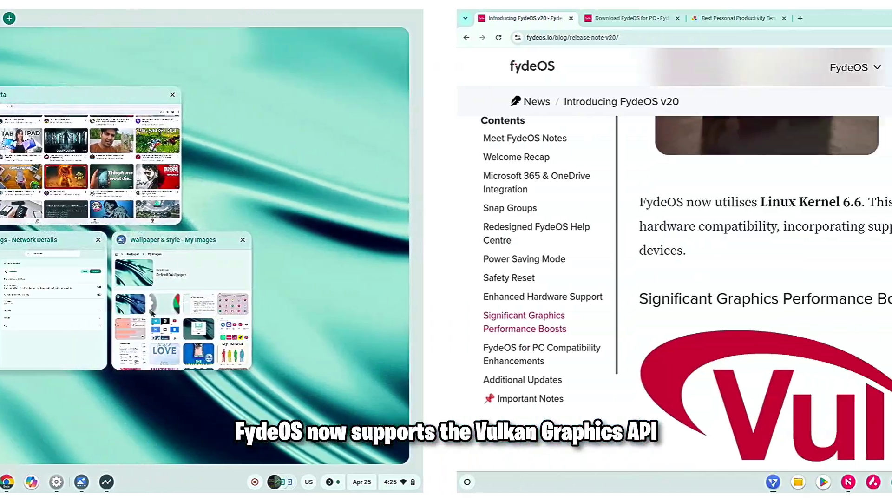
scroll(710, 244, "down", 2)
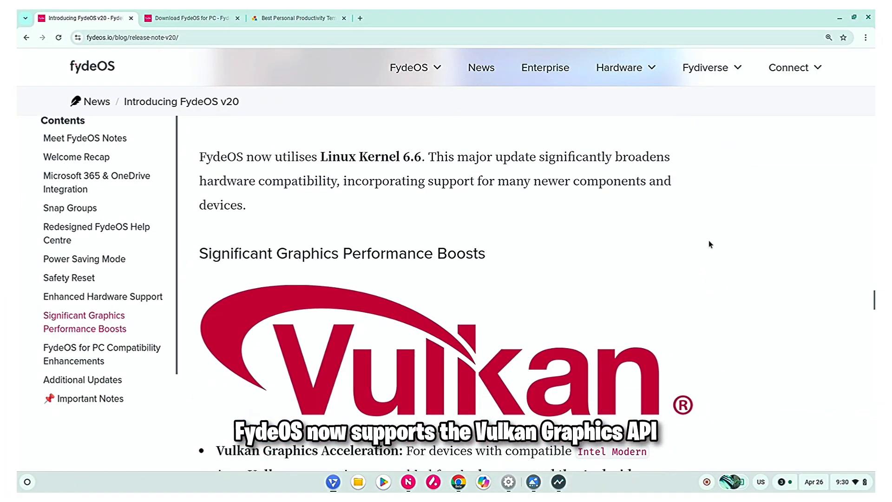
scroll(709, 244, "down", 3)
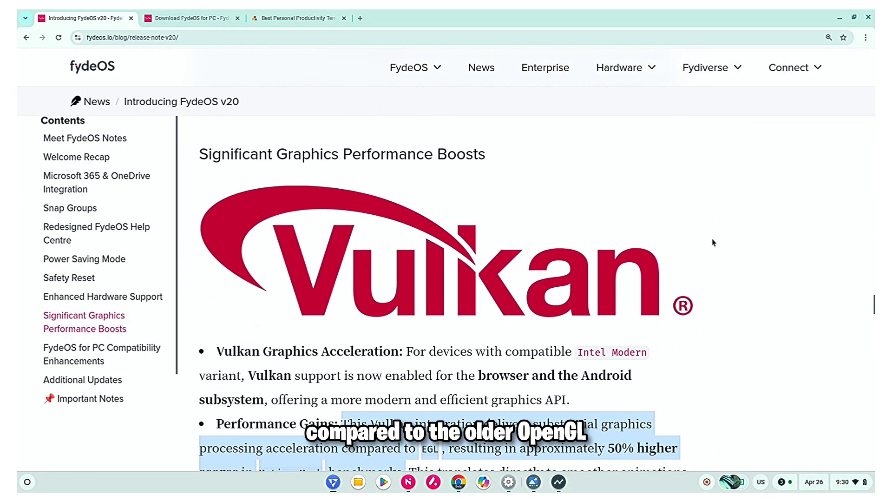
scroll(713, 242, "down", 2)
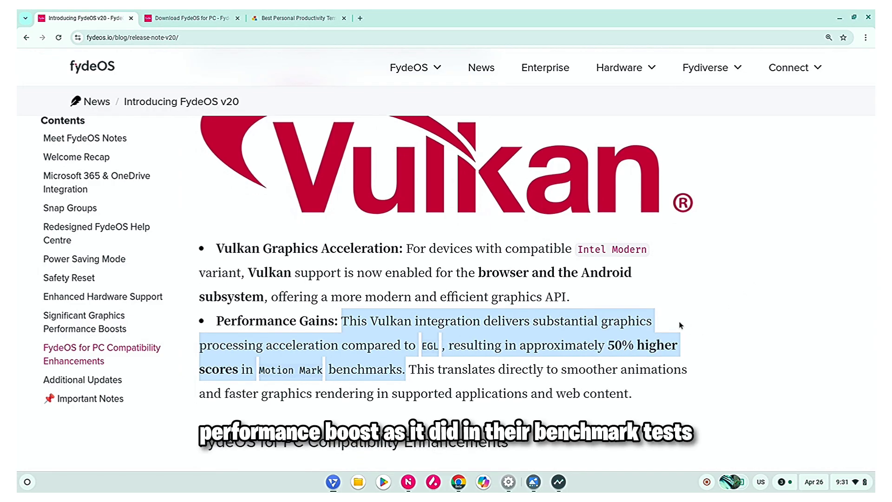
- Minimize the blog, open the Screen Rant '12 Marvel Movies & Shows' article, then the YouTube tab
left_click(838, 17)
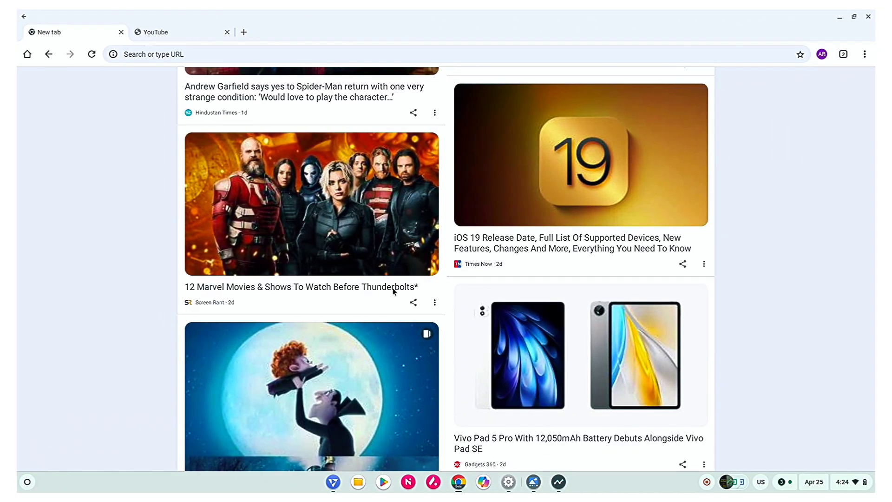
left_click(393, 291)
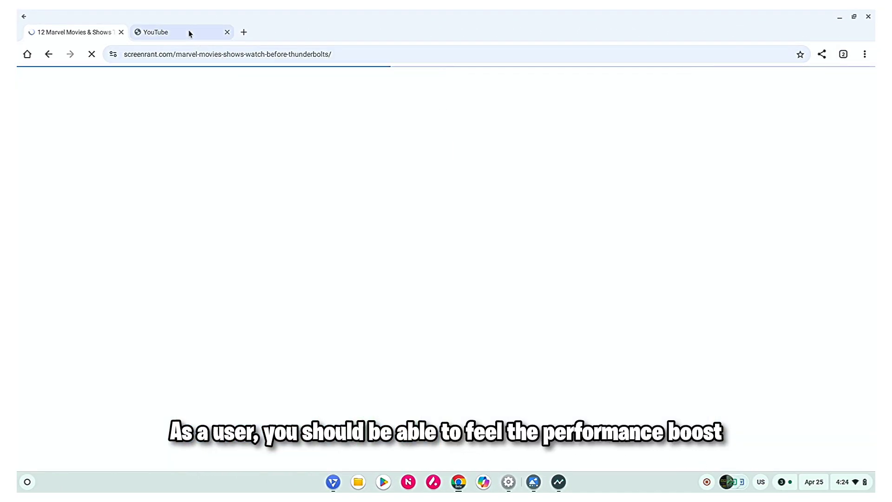
left_click(189, 32)
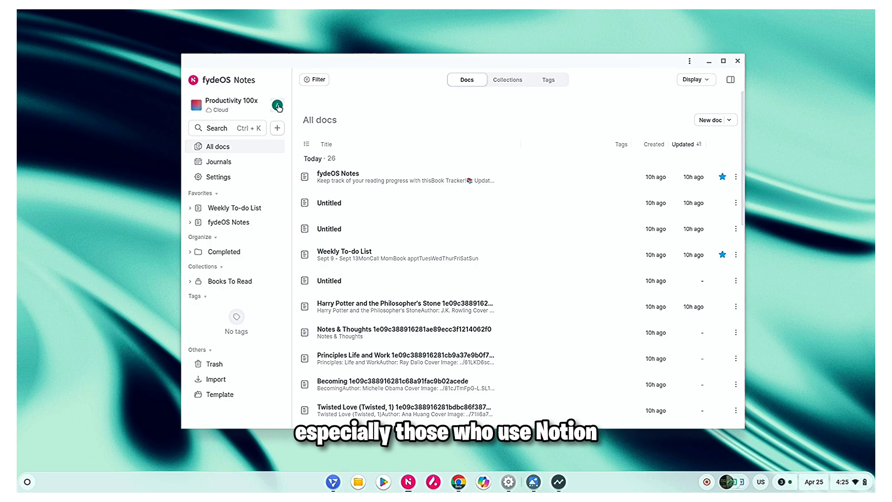
- Create a new doc titled 'Fyde OS 20 Update Review' with a heading and an 'App' bullet
left_click(277, 130)
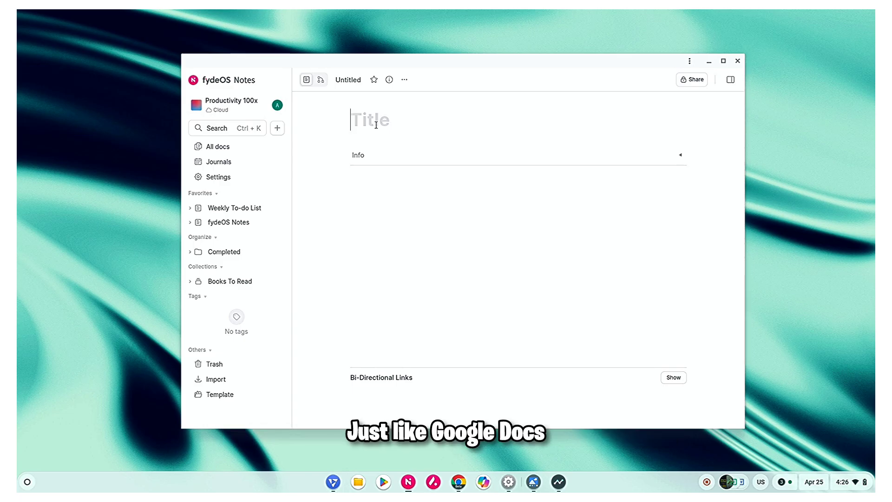
type("F")
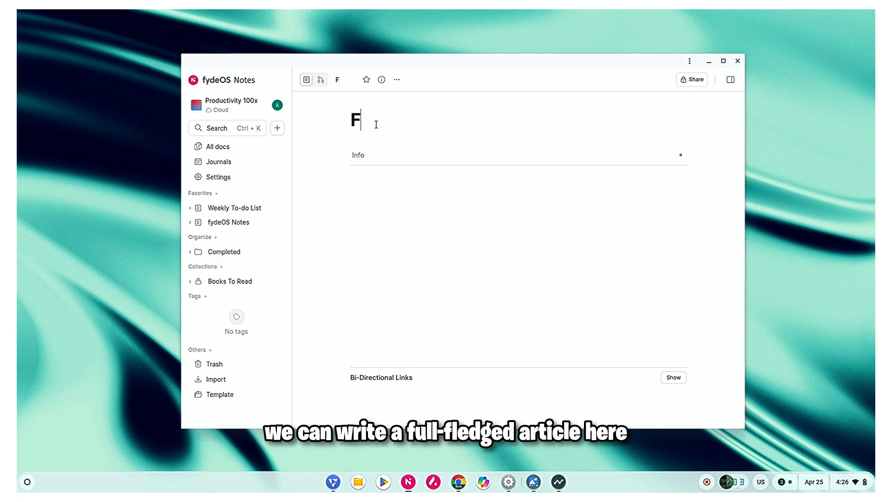
type("yde OS 20 Update Review")
key("Return")
type("/h")
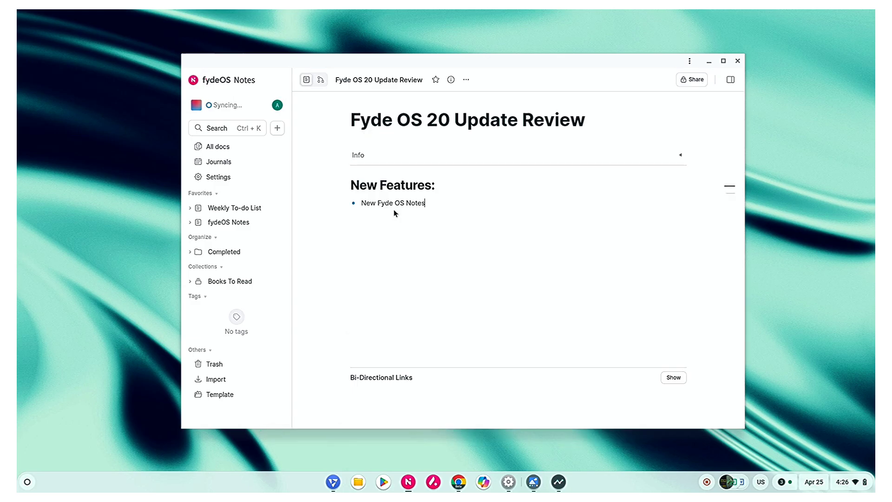
type("App")
key("Return")
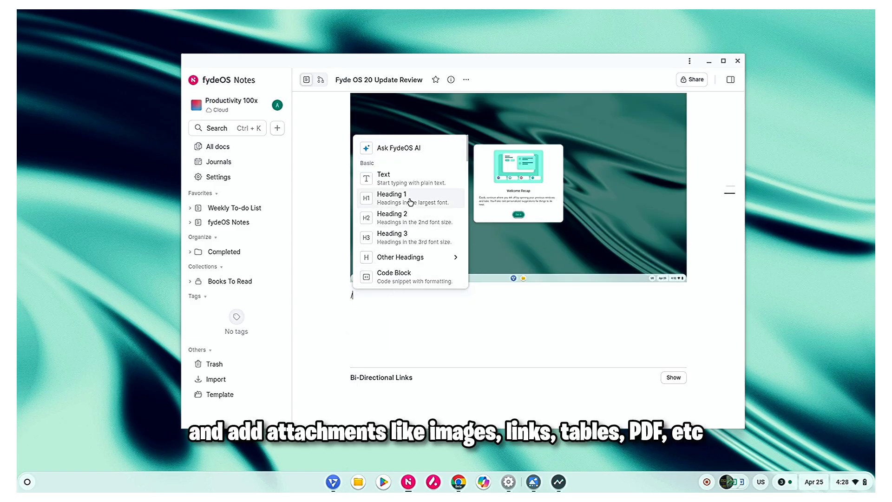
scroll(409, 202, "down", 5)
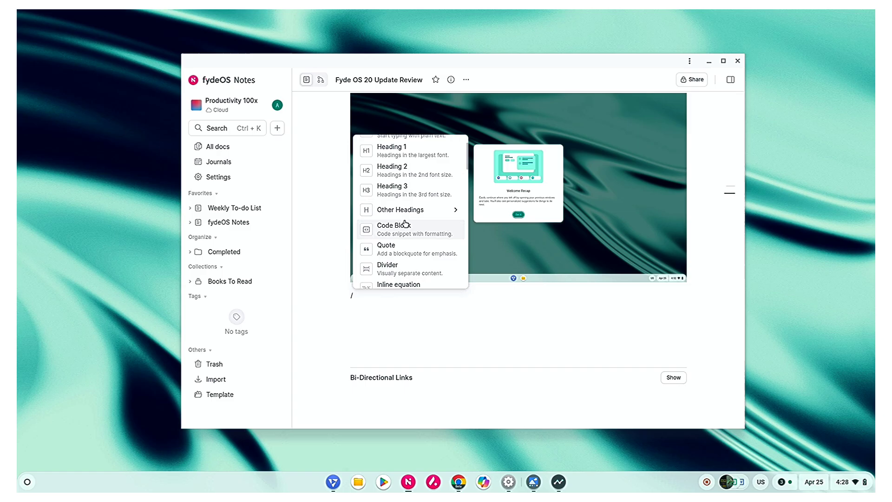
key("BackSpace")
- Insert an @ link to fydeOS Notes shown as a card, then open it and Books To Read
type("@")
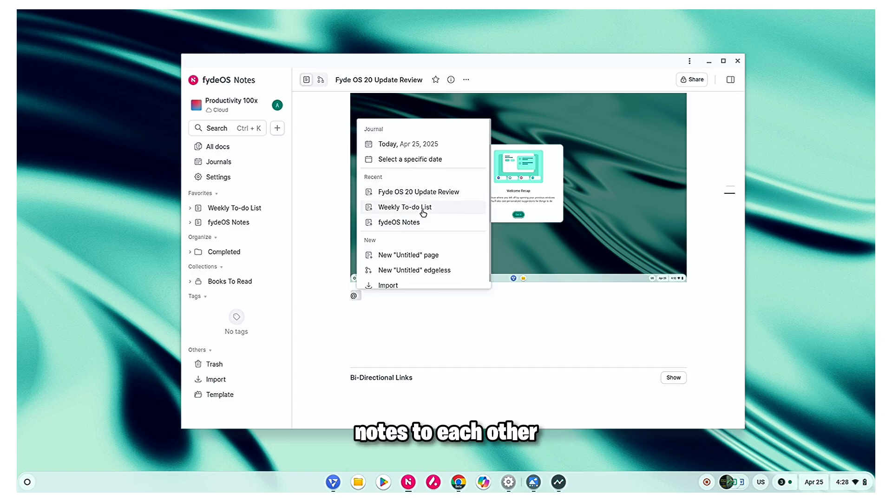
left_click(408, 224)
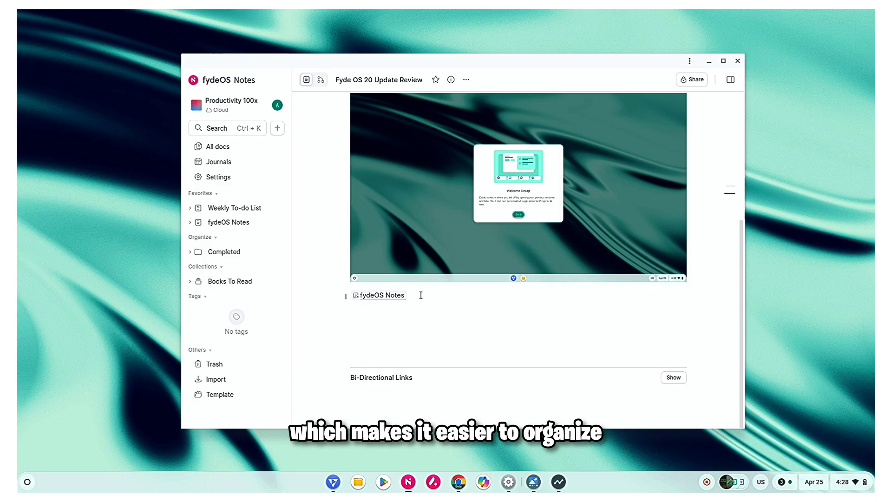
left_click(393, 312)
left_click(388, 278)
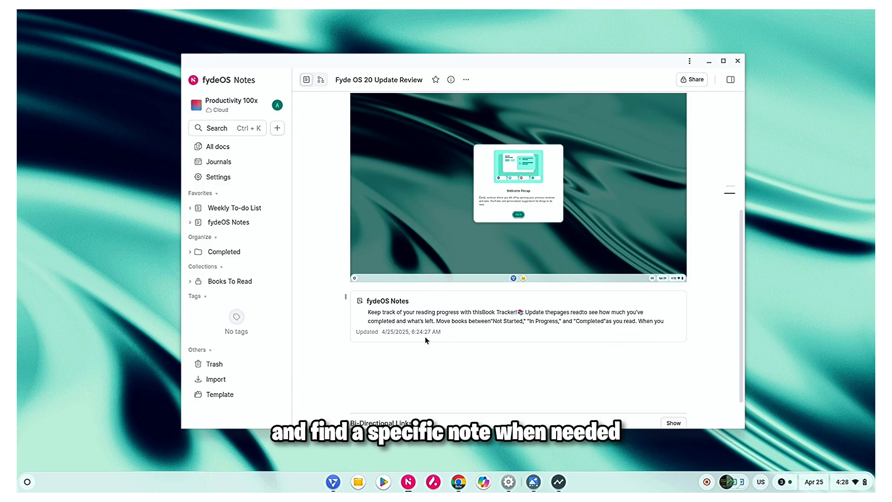
left_click(446, 339)
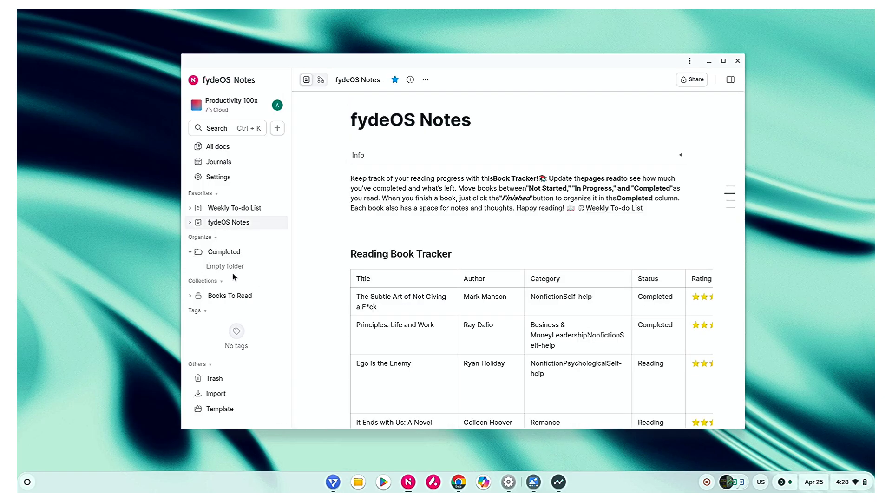
left_click(222, 298)
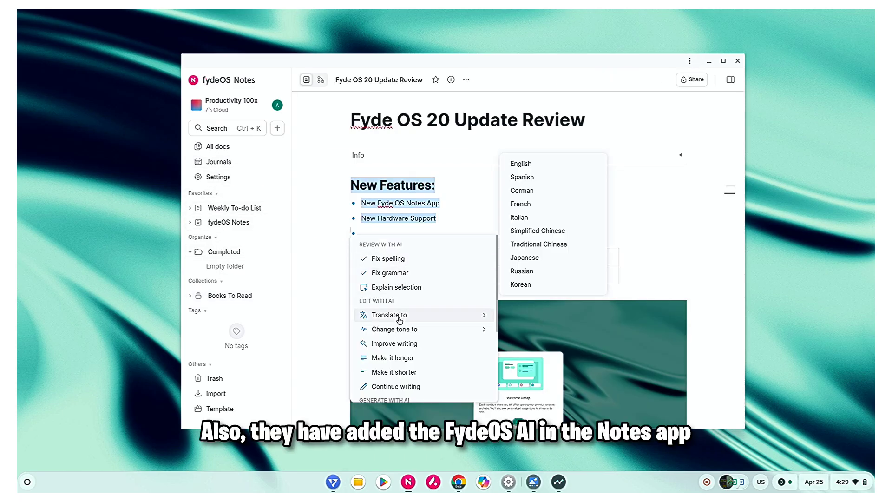
- Have Ask AI draft a promotional post from the selected features and insert it below the bullets
scroll(403, 328, "down", 1)
scroll(403, 329, "down", 4)
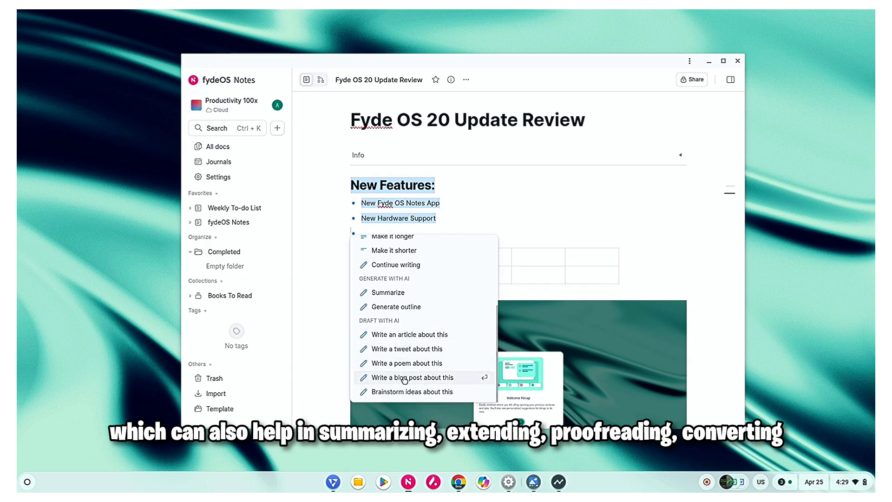
left_click(401, 392)
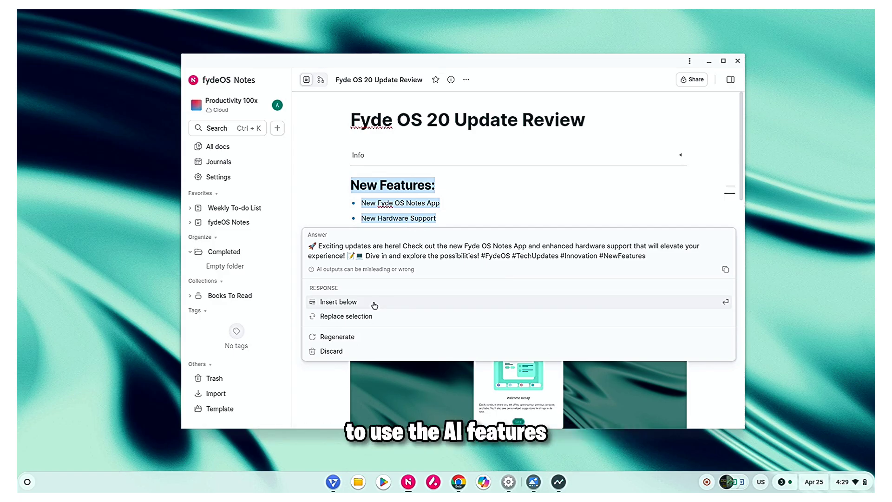
left_click(344, 302)
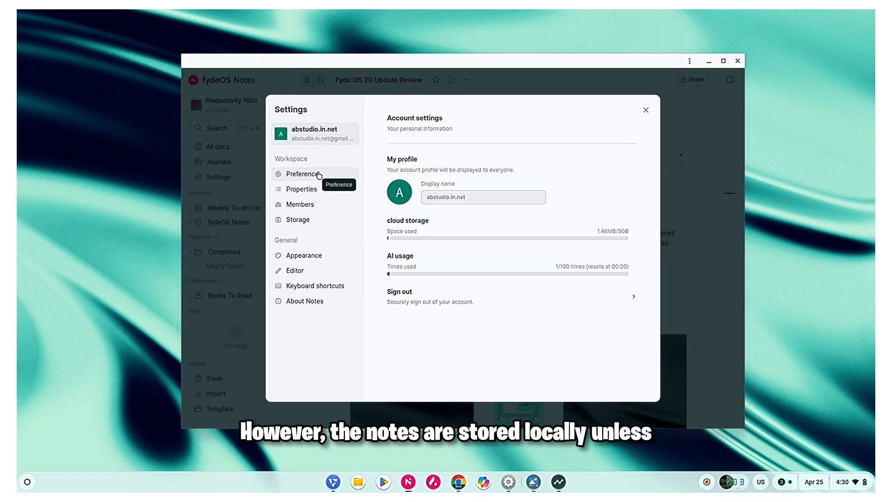
- Look through Preference, Properties and Members in workspace Settings, then start Invite members
left_click(319, 174)
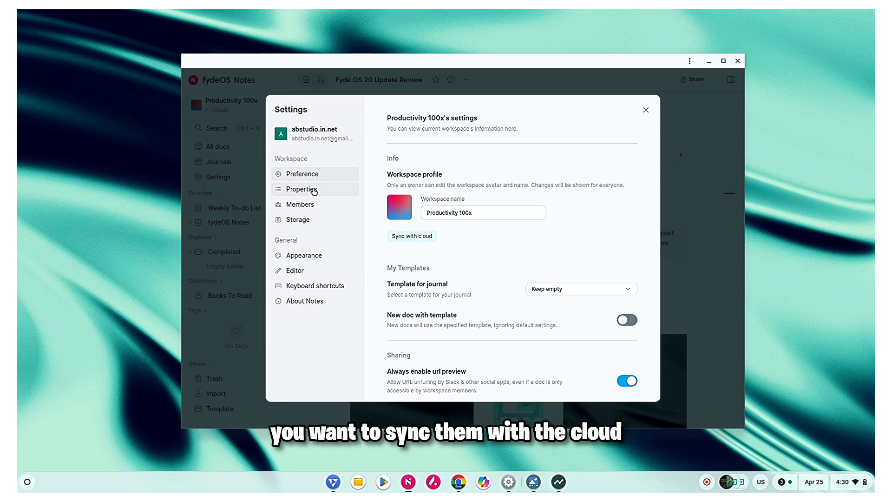
left_click(314, 190)
left_click(309, 205)
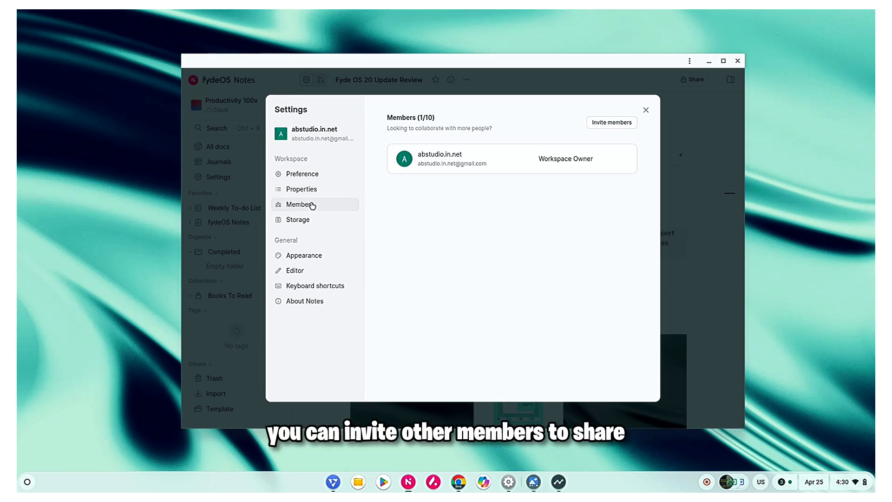
left_click(605, 124)
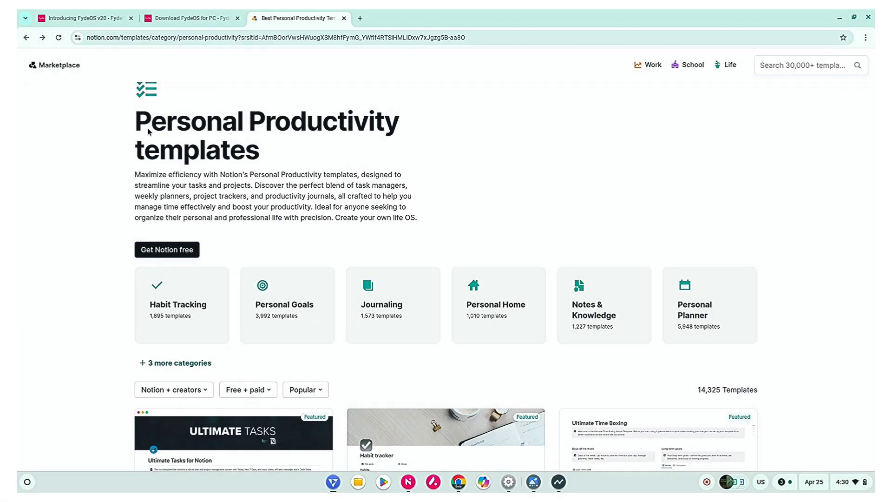
- Check the Microsoft 365 file-copy toggles under Files, then return to System preferences
left_click_drag(139, 120, 154, 125)
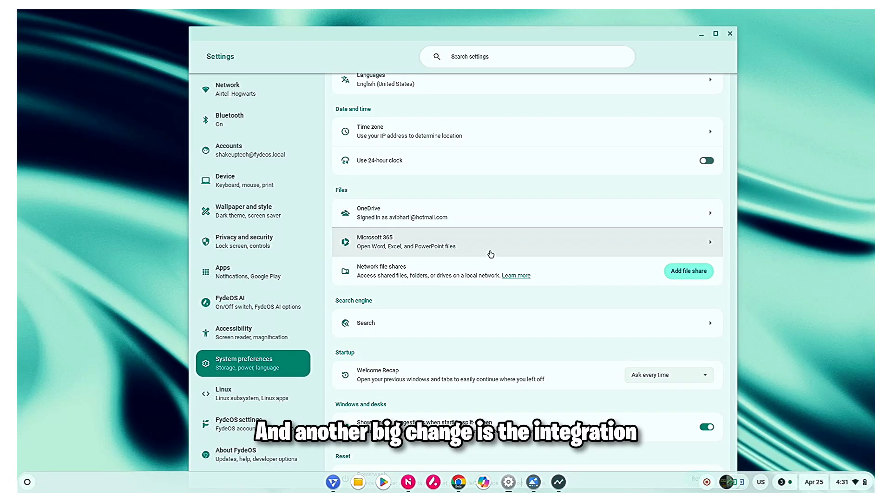
left_click(490, 253)
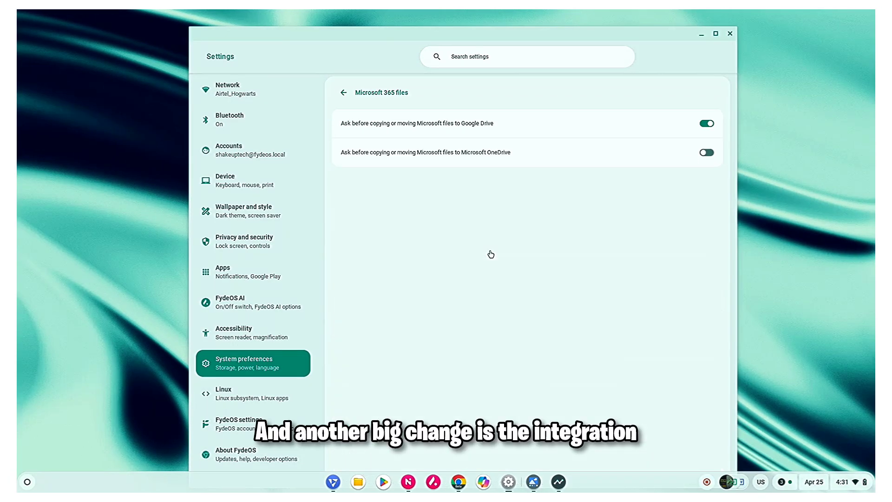
left_click(343, 95)
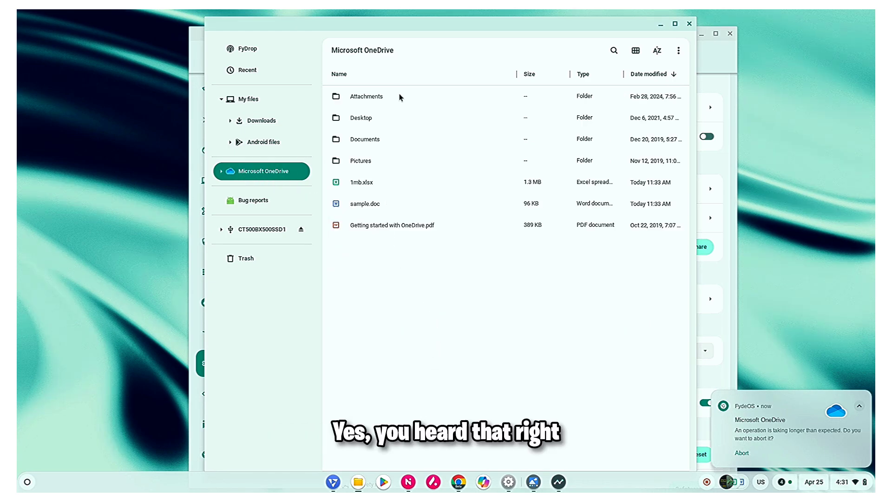
- Open 1mb.xlsx from OneDrive, move its header row A1:H1 to B1:I1, then open sample.doc in Word
double_click(371, 183)
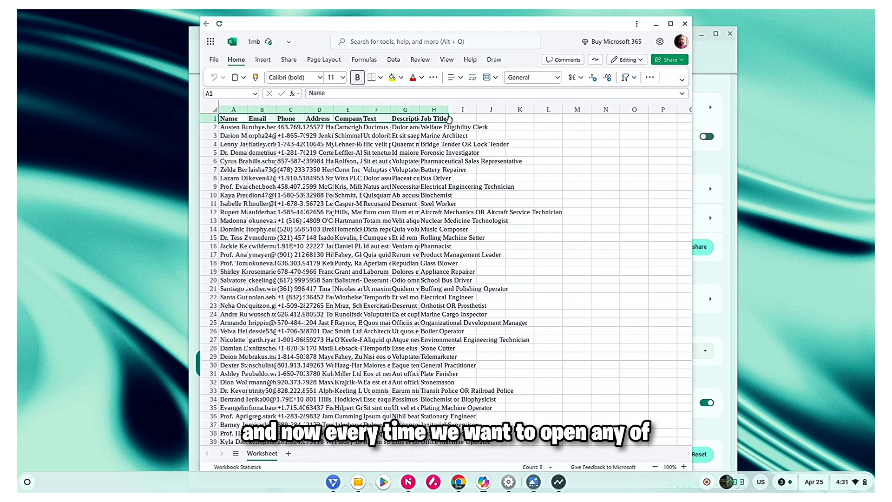
left_click_drag(475, 122, 476, 123)
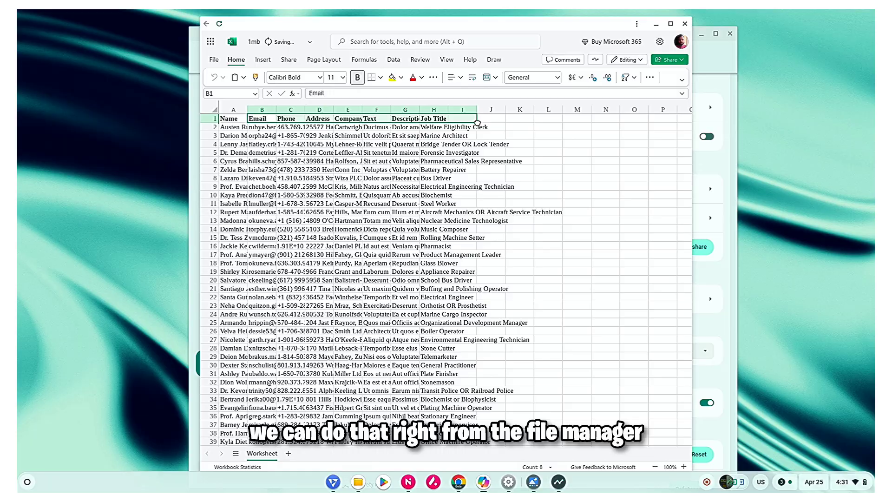
scroll(339, 170, "down", 2)
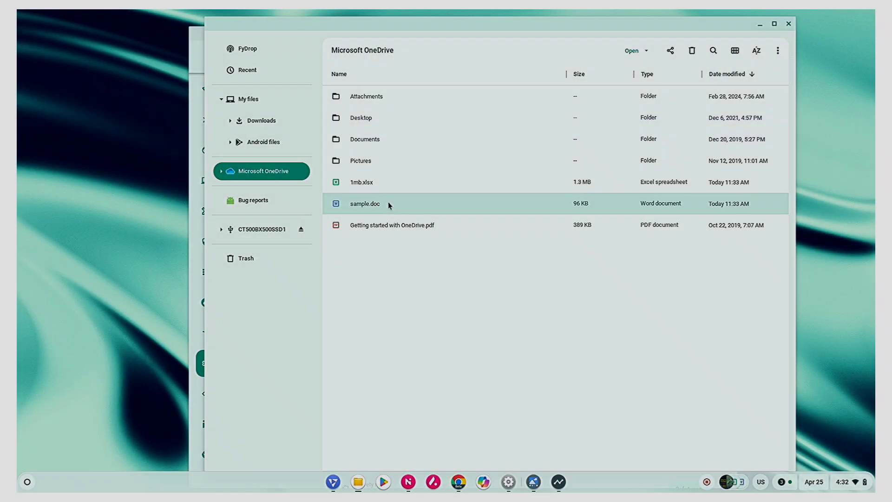
double_click(388, 201)
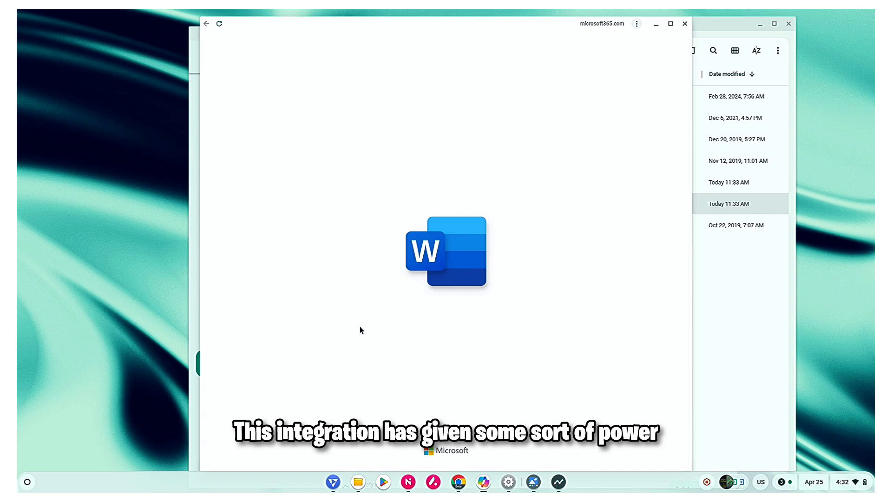
scroll(407, 227, "down", 10)
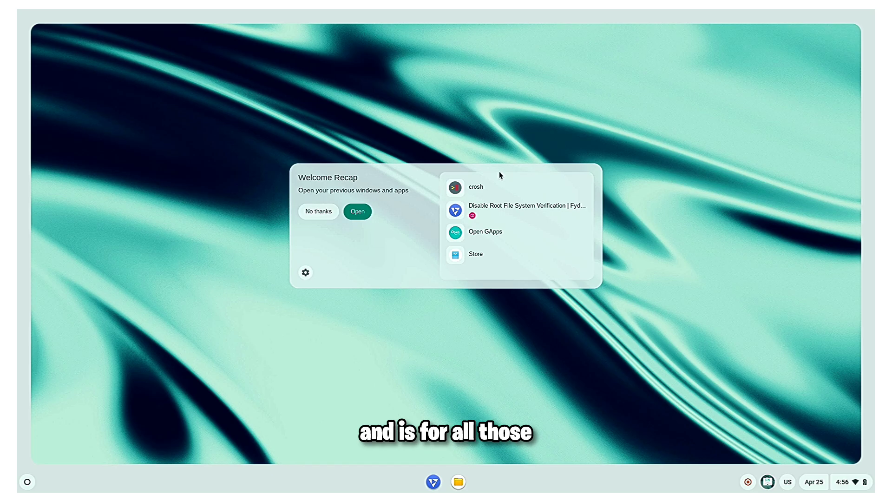
- Set Welcome Recap to 'Ask every time' and reopen the previous session's windows
left_click(305, 273)
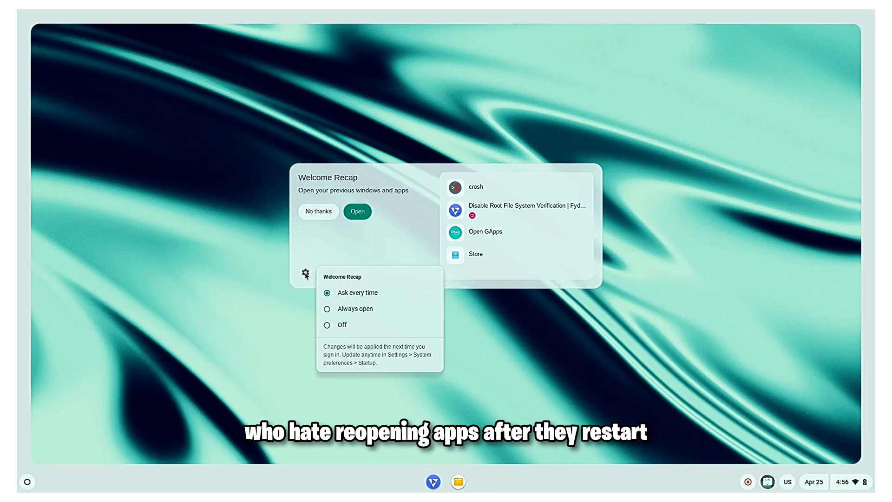
left_click(357, 309)
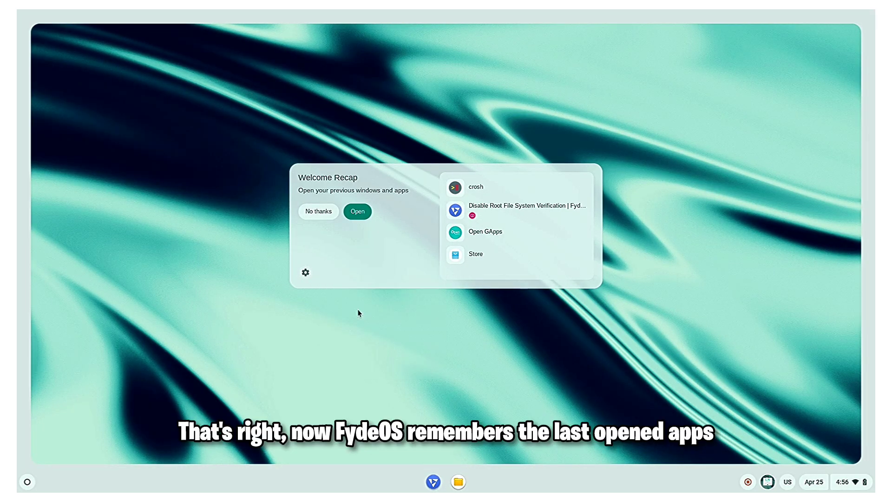
left_click(304, 273)
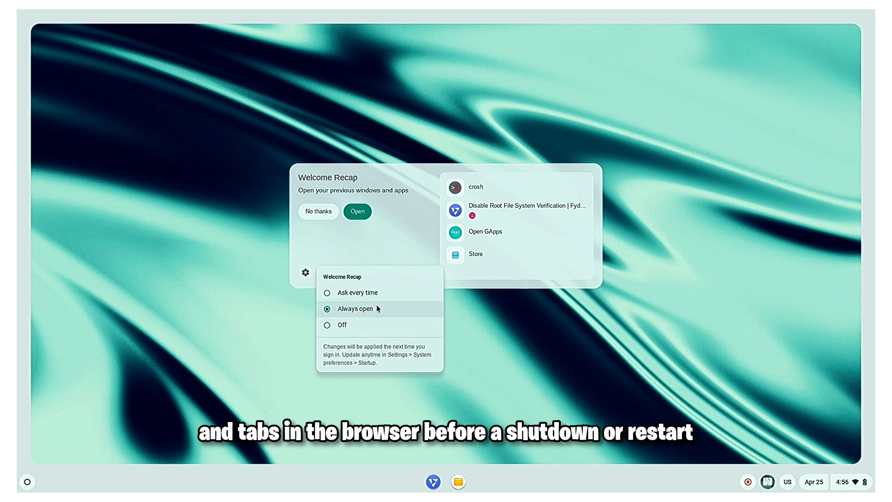
left_click(359, 289)
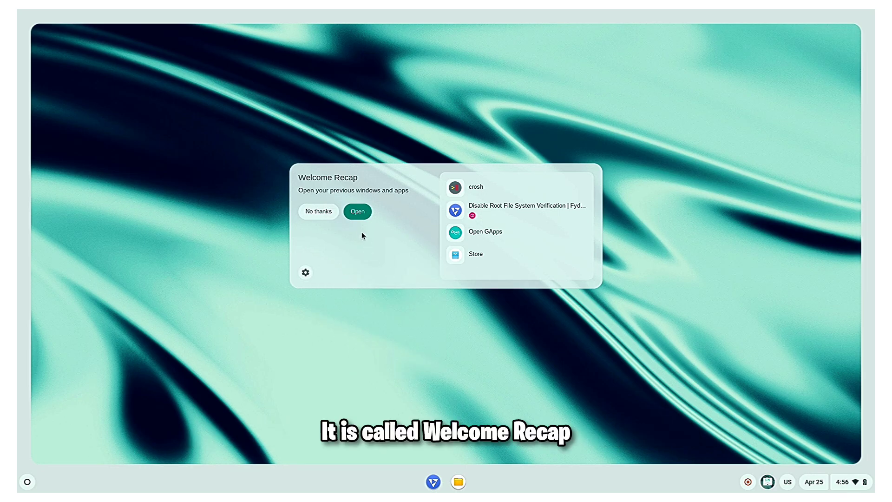
left_click(359, 218)
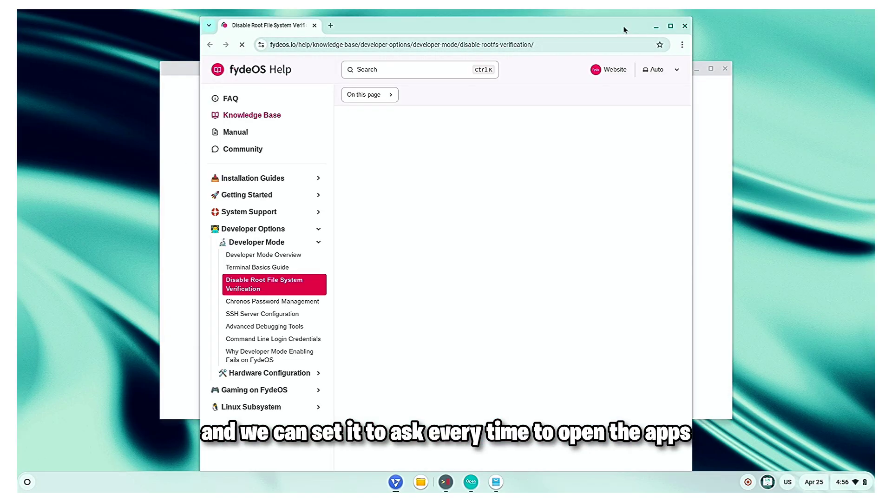
- Minimize the browser, crosh terminal, App Store and Open GApps windows to clear the desktop
left_click(656, 27)
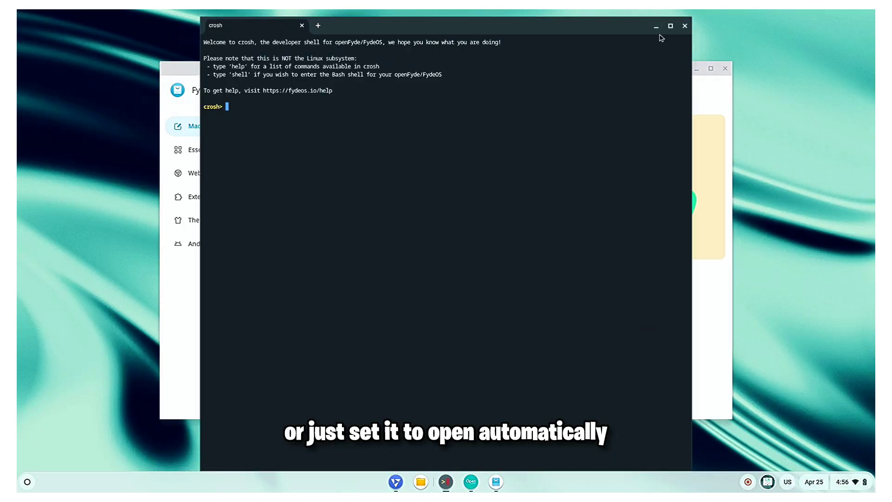
left_click(656, 27)
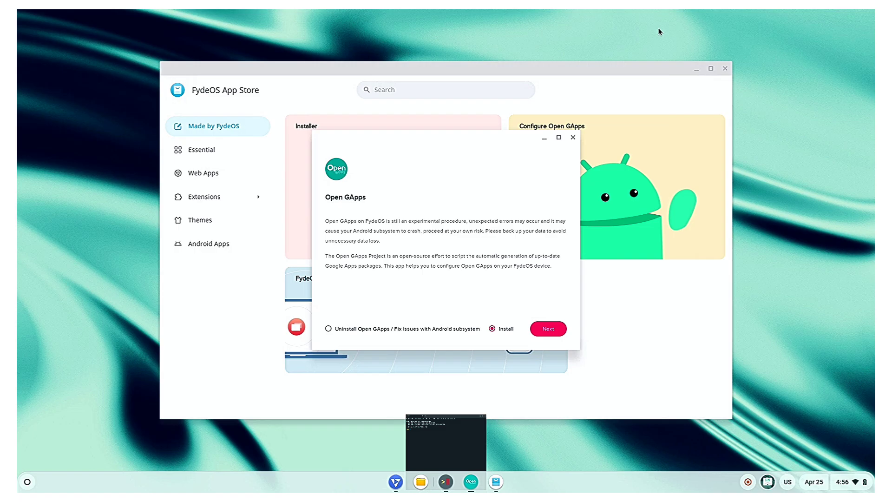
left_click(695, 70)
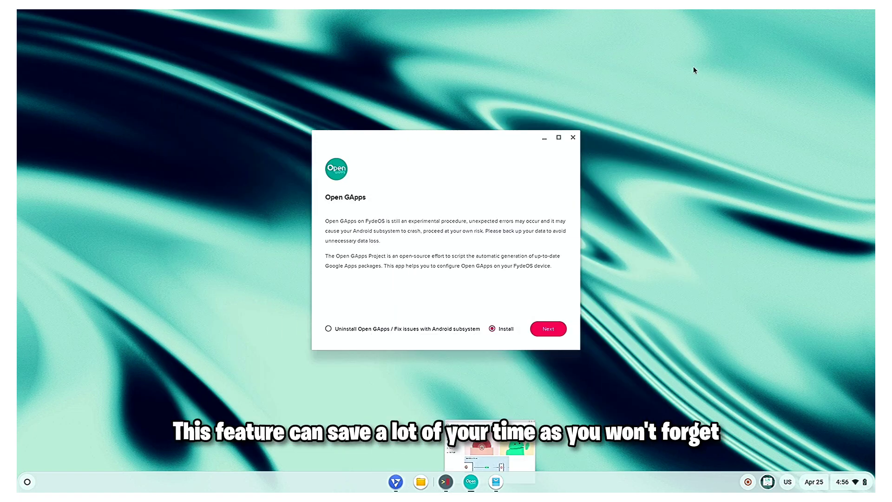
left_click(544, 137)
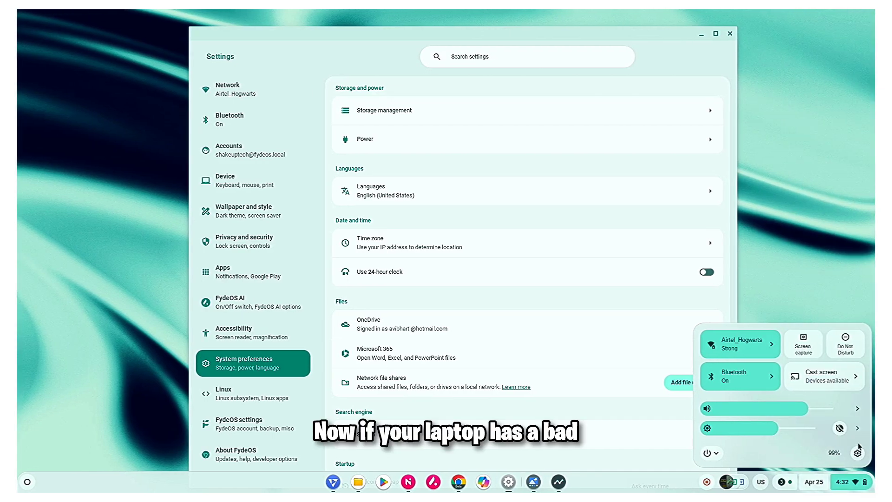
- Turn Battery saver on in the Power settings, then minimize the Settings window
left_click(834, 453)
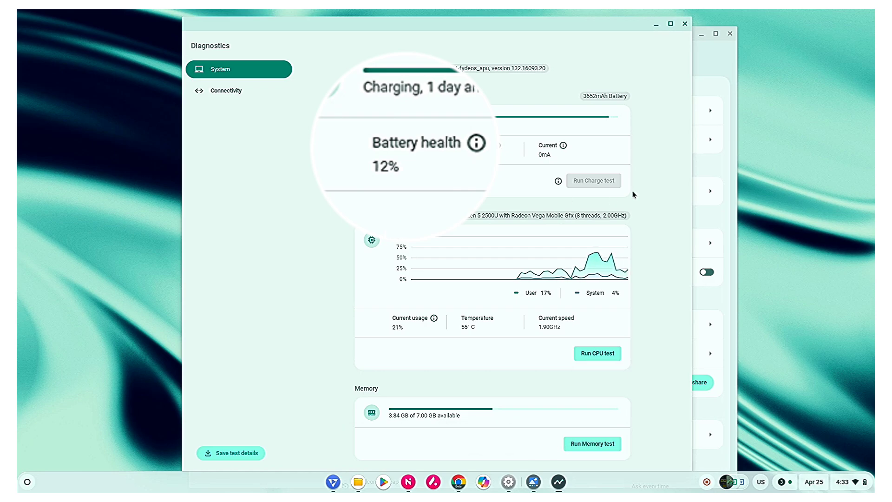
left_click(654, 26)
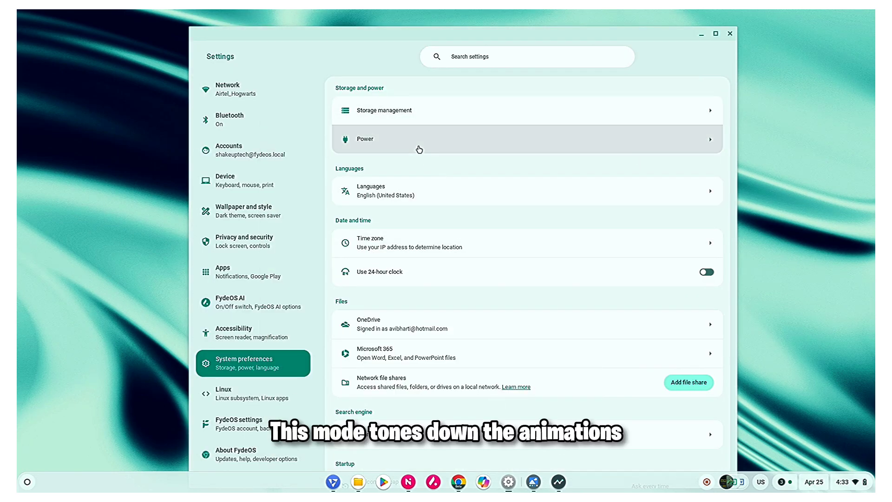
left_click(419, 149)
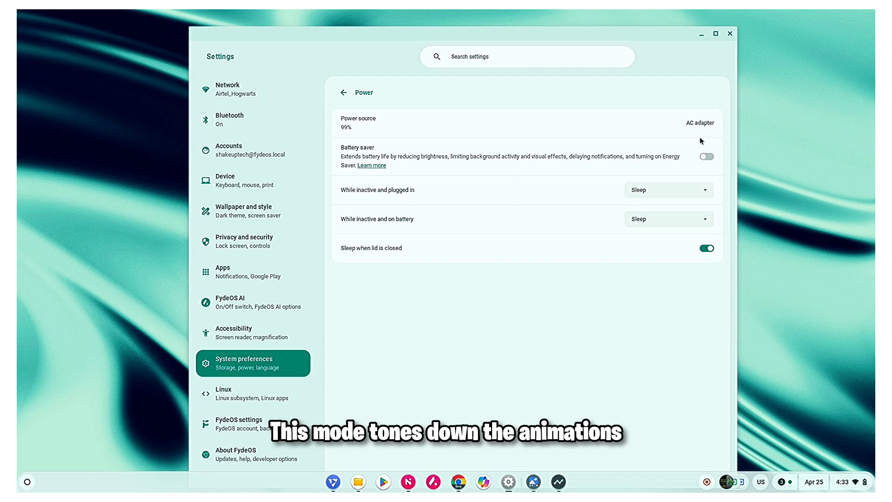
left_click(706, 156)
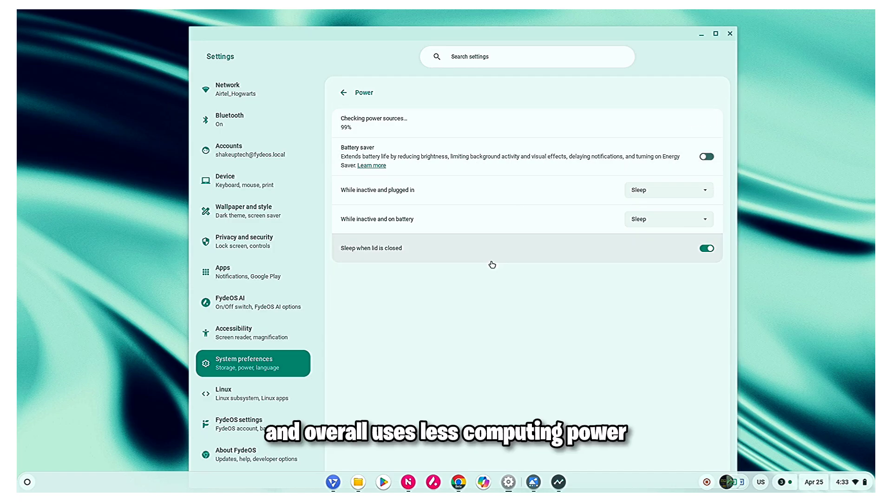
left_click(702, 158)
left_click(707, 157)
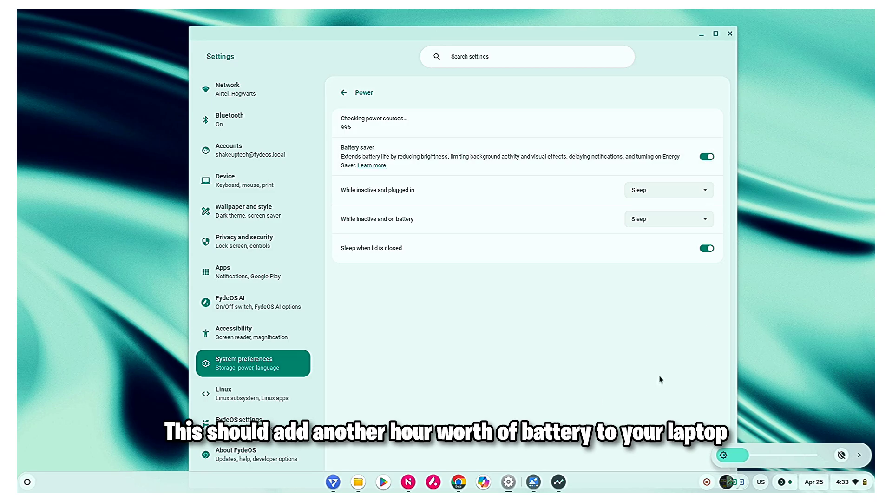
left_click(701, 34)
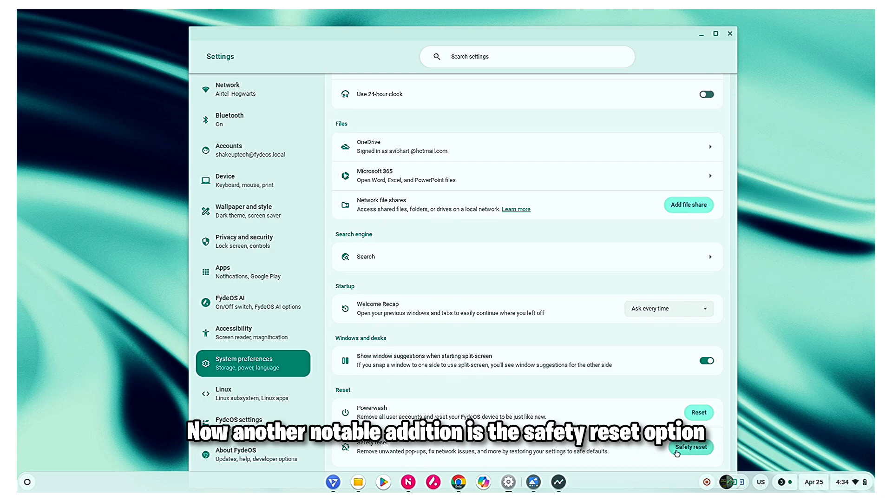
- Read the Safety reset and Powerwash restart prompts, then cancel without resetting the device
left_click(691, 448)
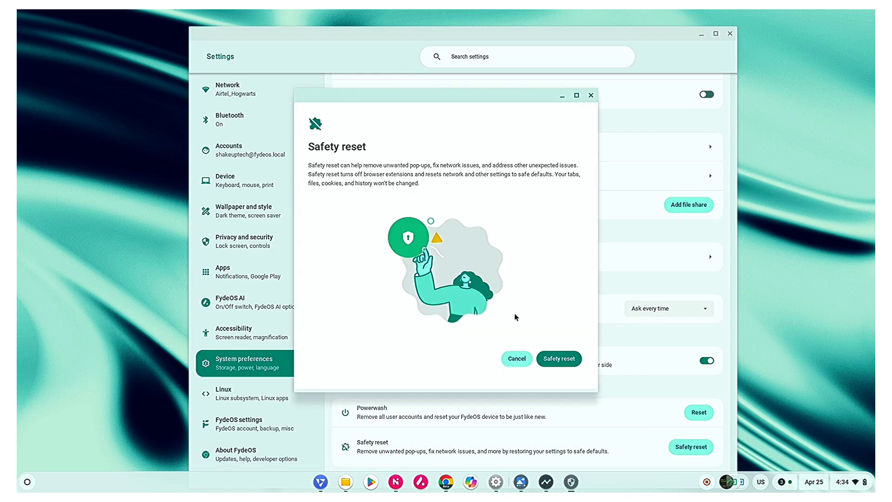
left_click_drag(309, 166, 441, 185)
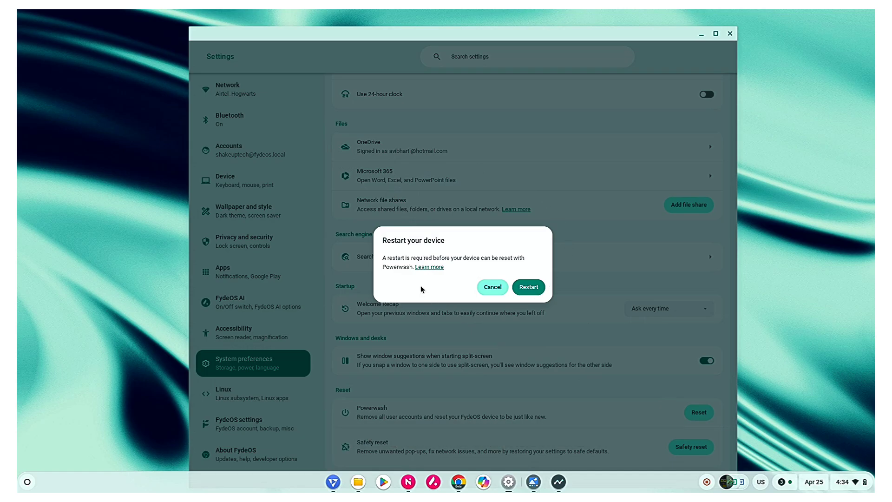
left_click_drag(383, 257, 416, 275)
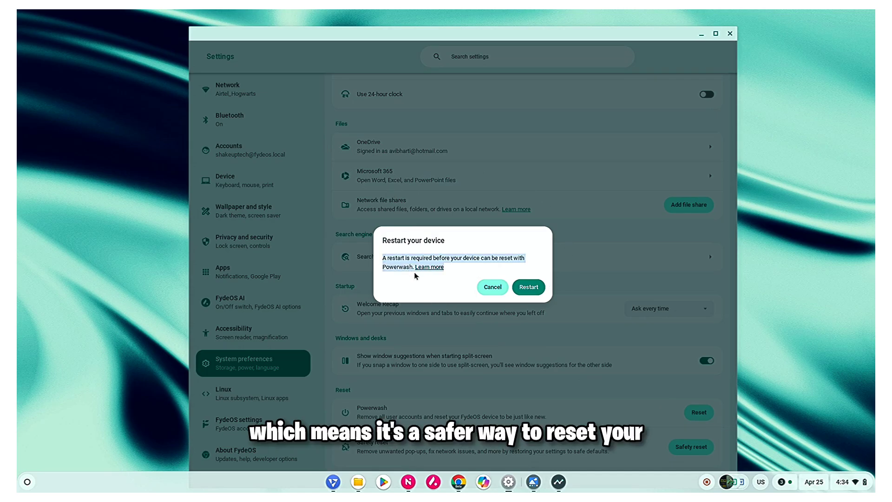
left_click(481, 291)
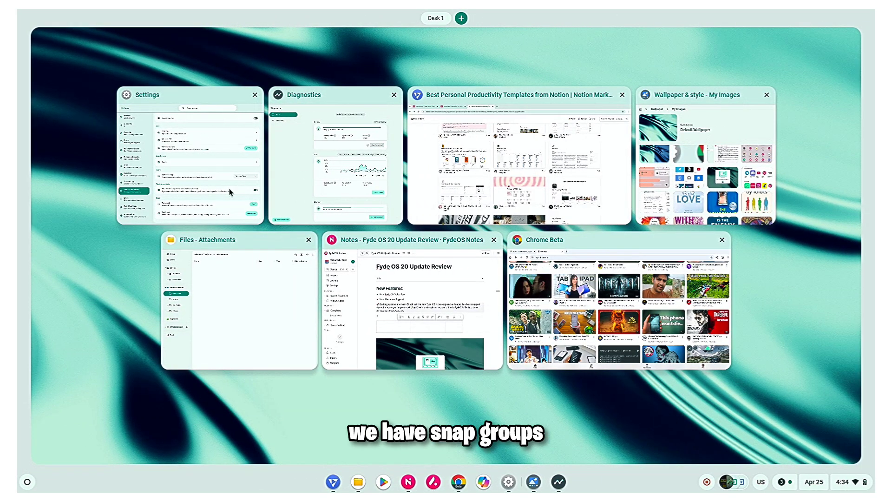
- Snap Settings to the right half and the Notion templates browser to the left half
left_click(215, 176)
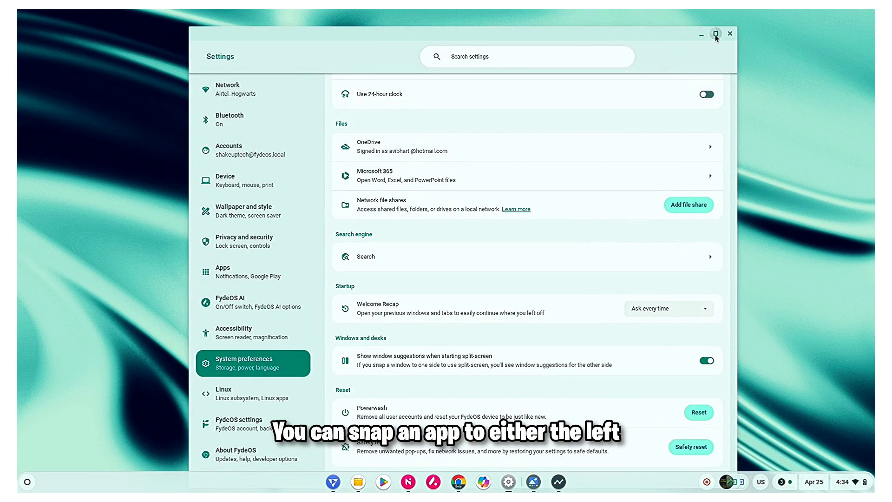
mouse_move(716, 37)
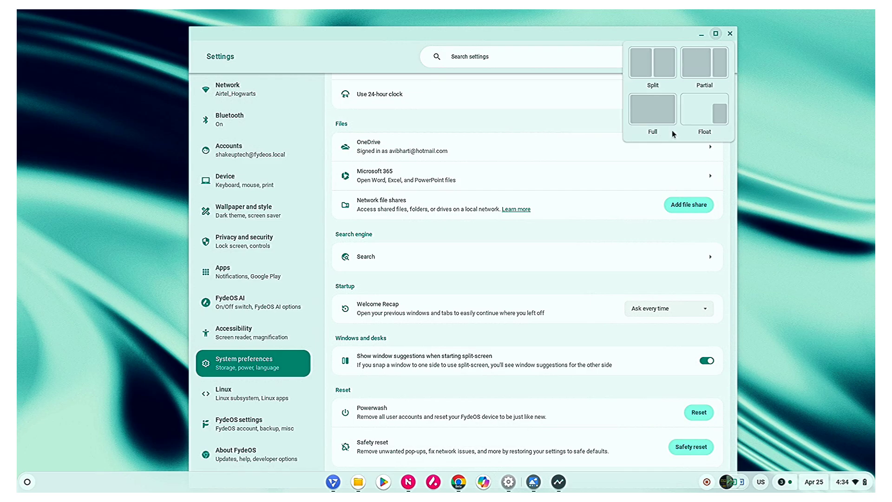
left_click(664, 71)
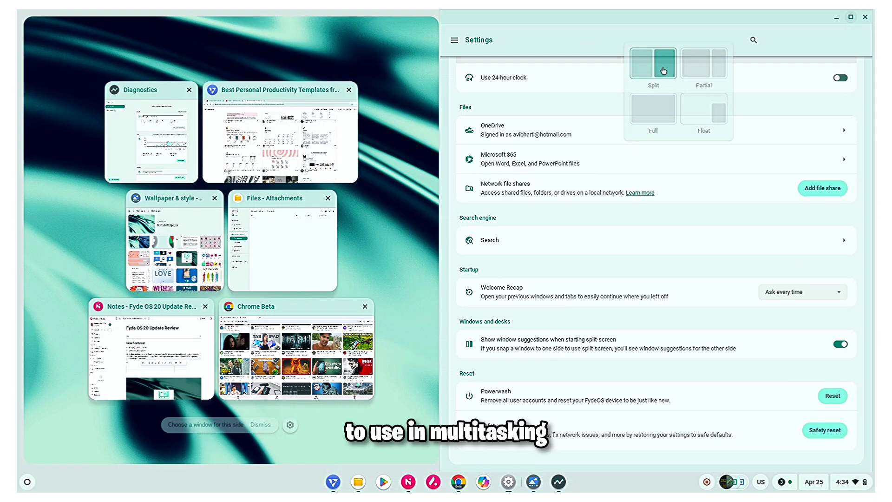
left_click(261, 136)
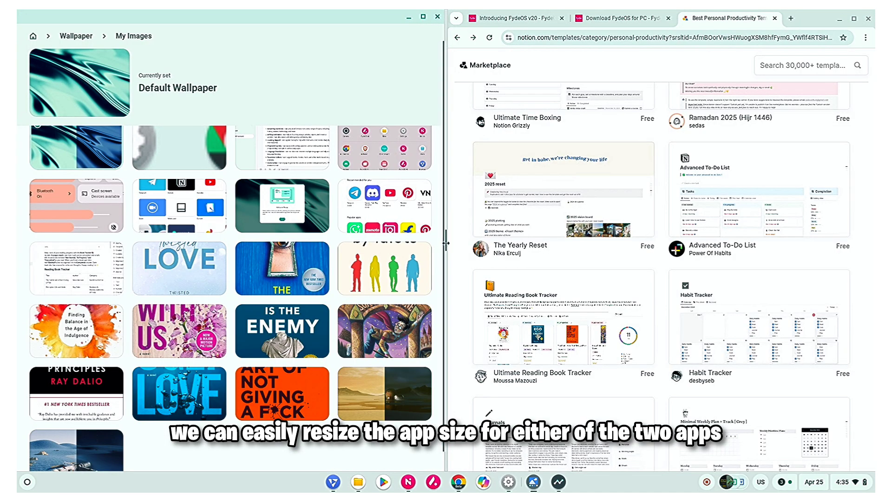
- Drag the split-screen divider to change how the two windows share the screen
left_click_drag(445, 242, 567, 238)
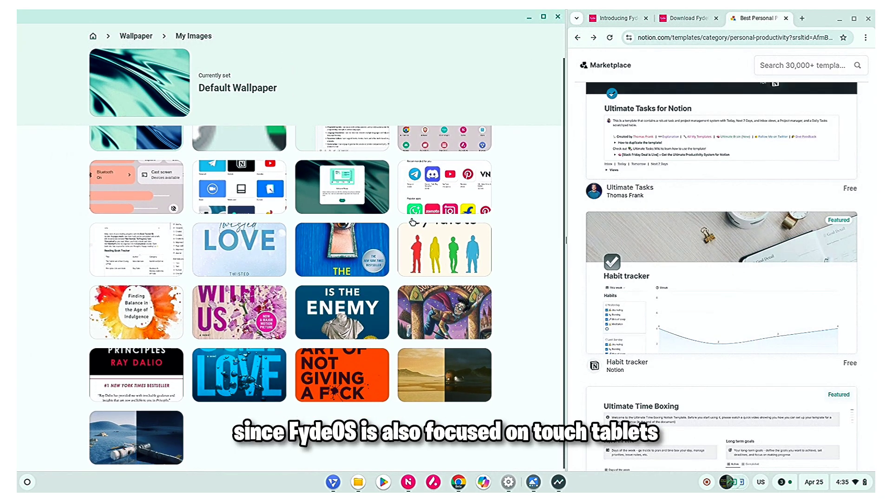
scroll(633, 210, "down", 2)
scroll(632, 210, "up", 2)
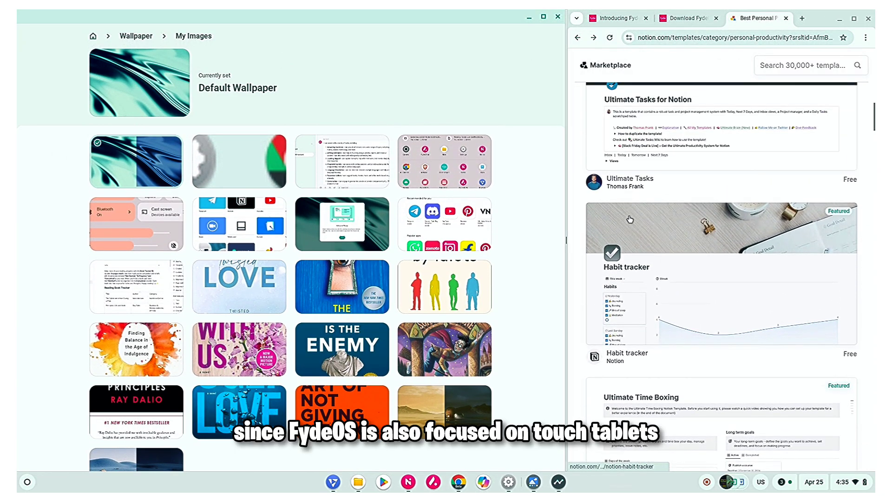
left_click_drag(566, 241, 466, 243)
- Minimize the Wallpaper, browser and Settings windows to clear the desktop
left_click(427, 18)
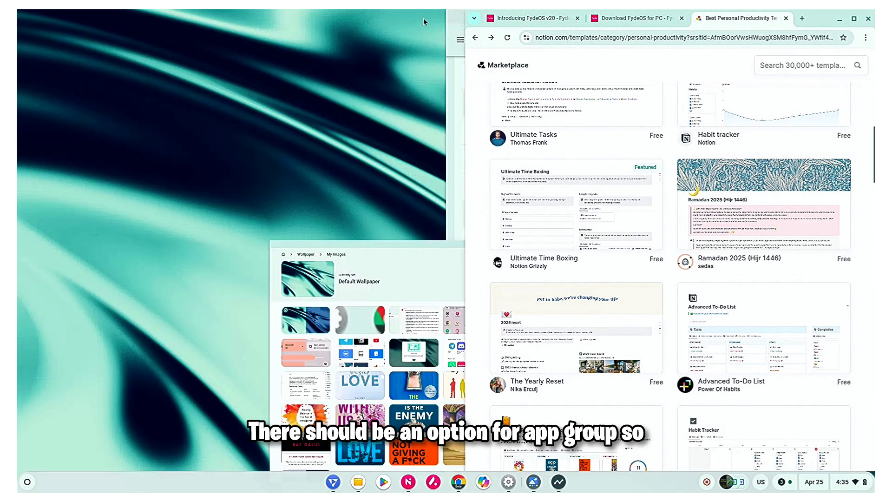
left_click(839, 20)
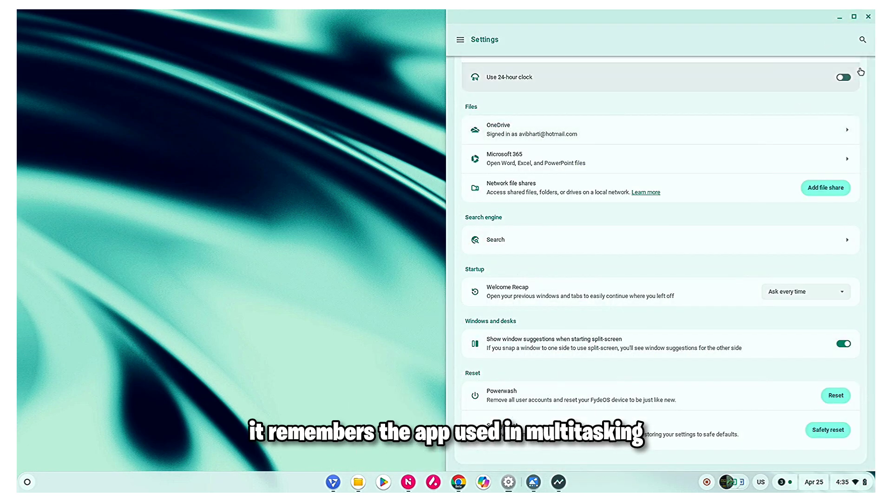
left_click(840, 18)
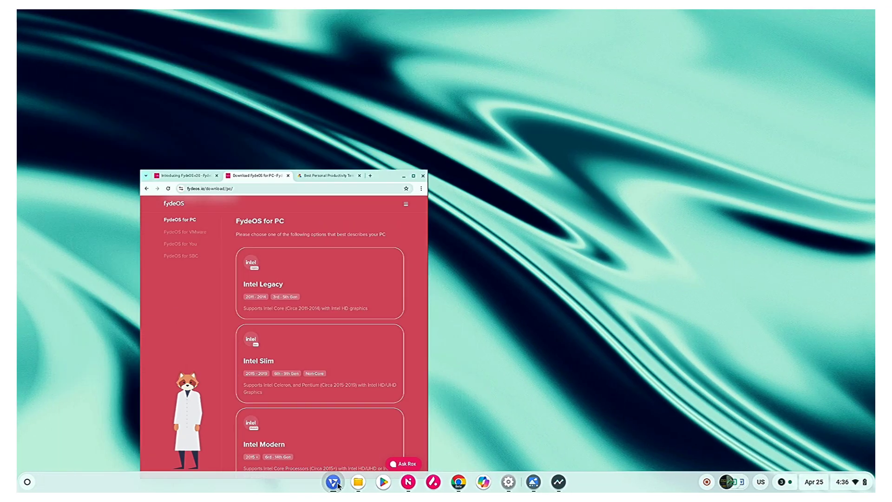
left_click(333, 482)
left_click(333, 482)
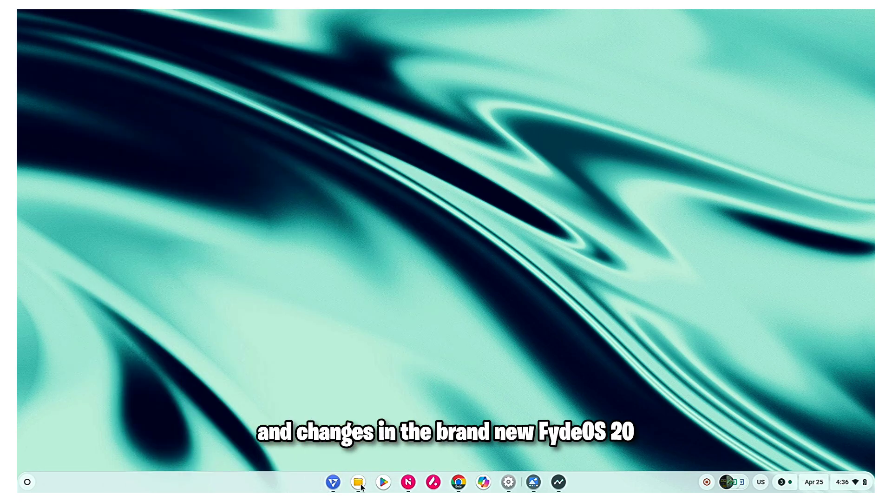
left_click(359, 483)
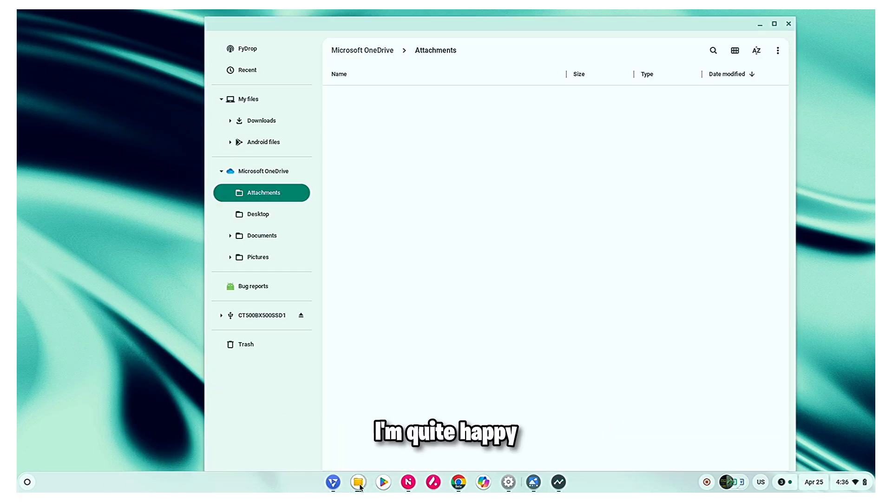
left_click(359, 483)
left_click(408, 486)
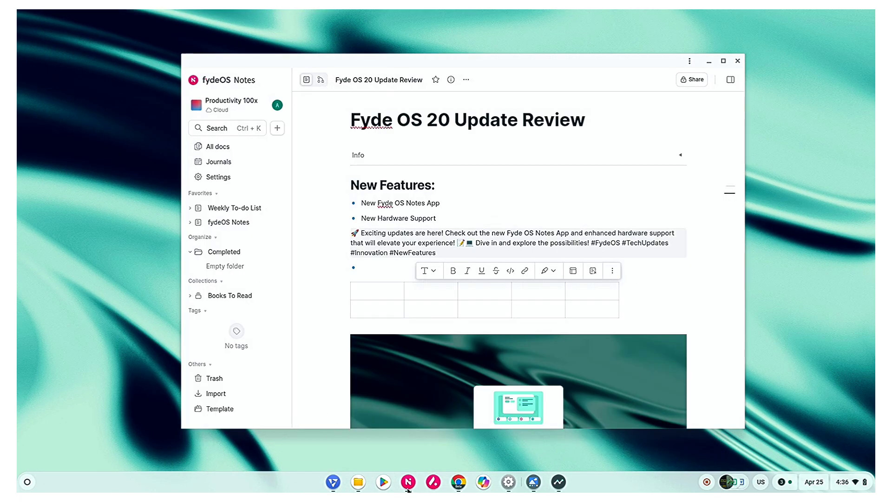
left_click(408, 485)
left_click(458, 483)
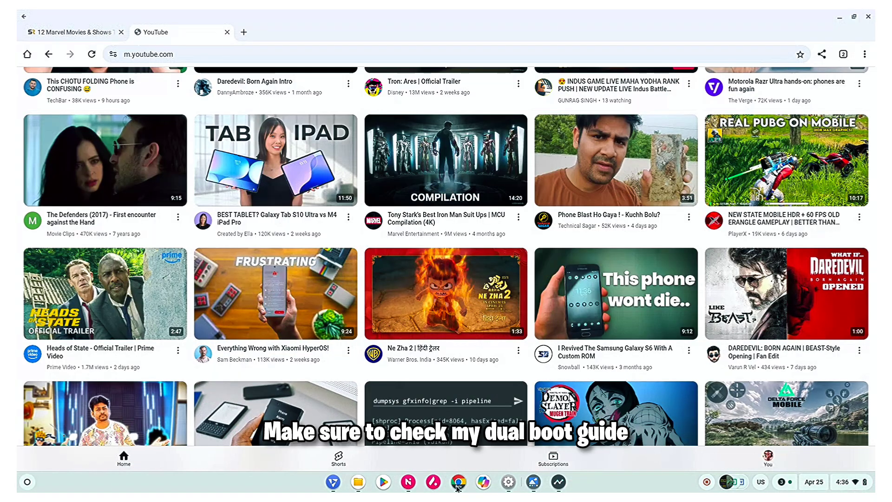
left_click(458, 482)
left_click(508, 483)
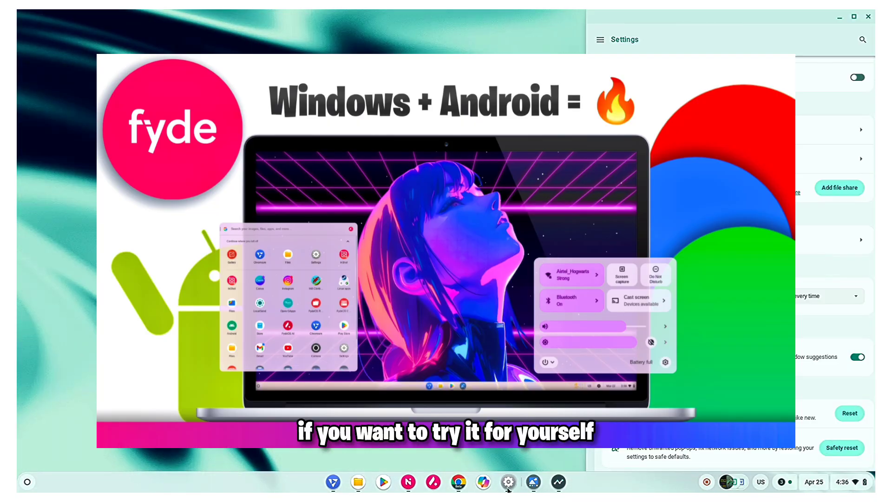
left_click(508, 483)
left_click(533, 483)
left_click(534, 484)
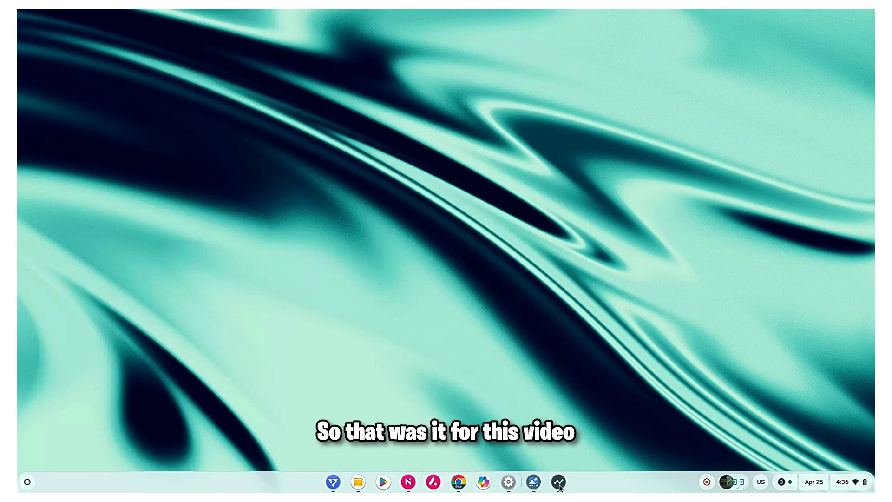
left_click(559, 483)
left_click(559, 483)
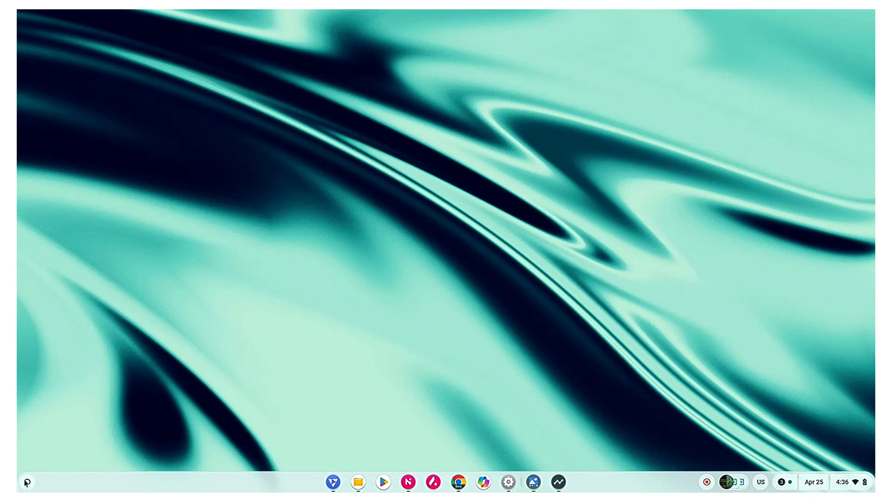